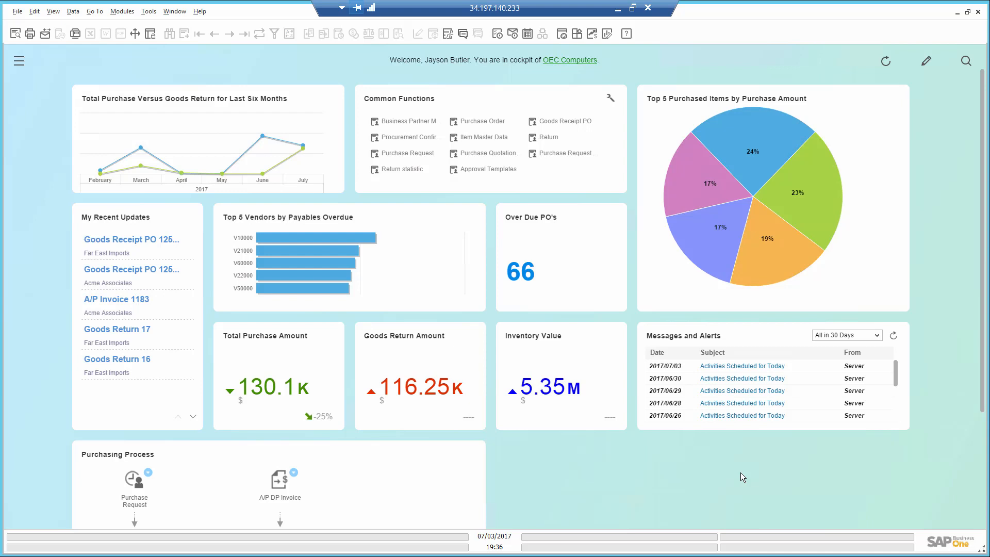
# Review the value and target details of the Inventory Value, Goods Return Amount and Total Purchase Amount indicators
pyautogui.moveTo(563, 382)
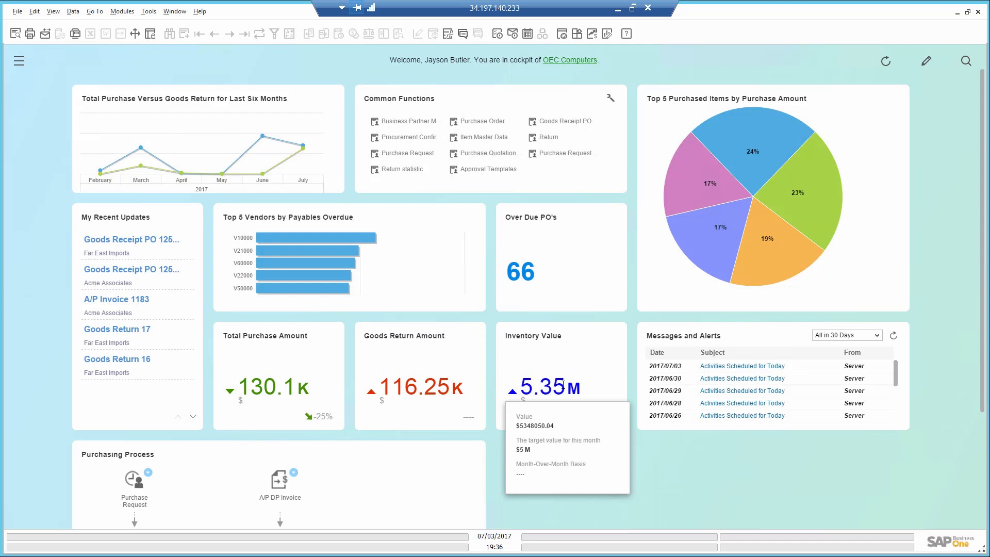
pyautogui.moveTo(434, 377)
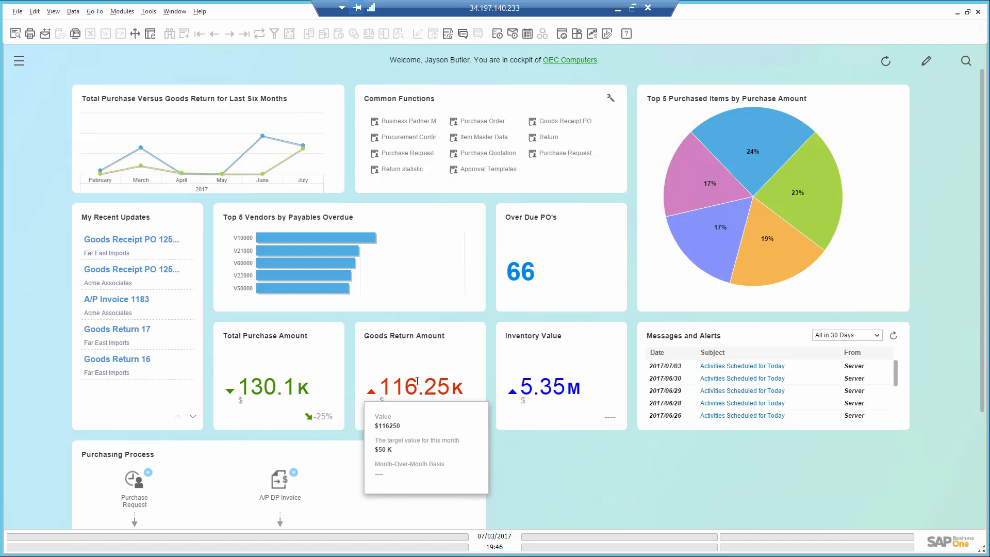
pyautogui.moveTo(275, 384)
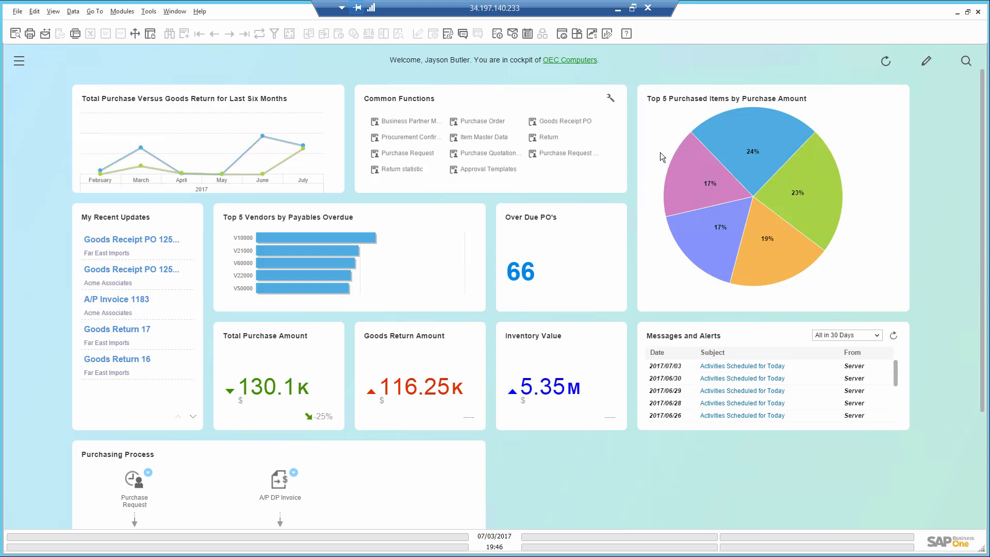
# Examine the item codes and purchase amounts behind the slices of the Top 5 Purchased Items chart
pyautogui.moveTo(741, 156)
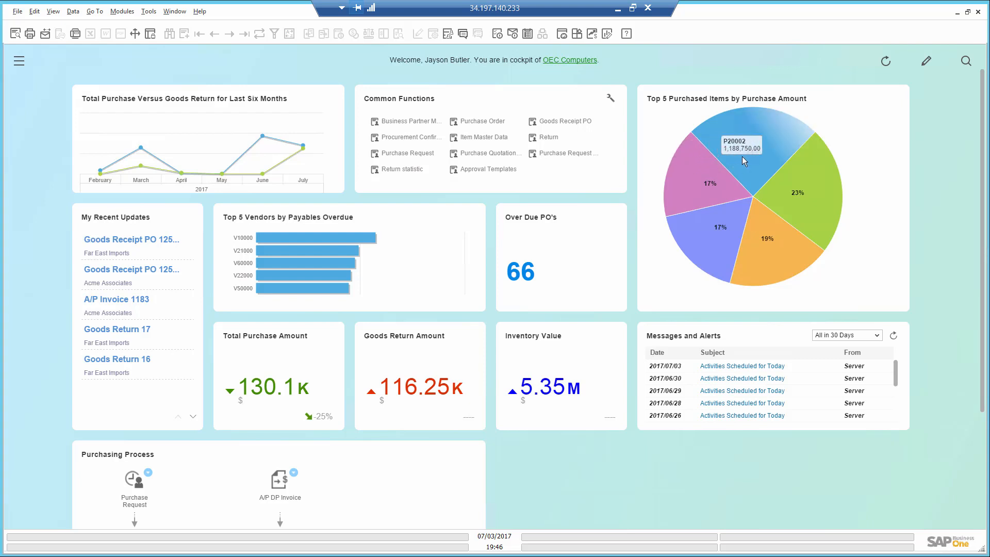
pyautogui.moveTo(795, 168)
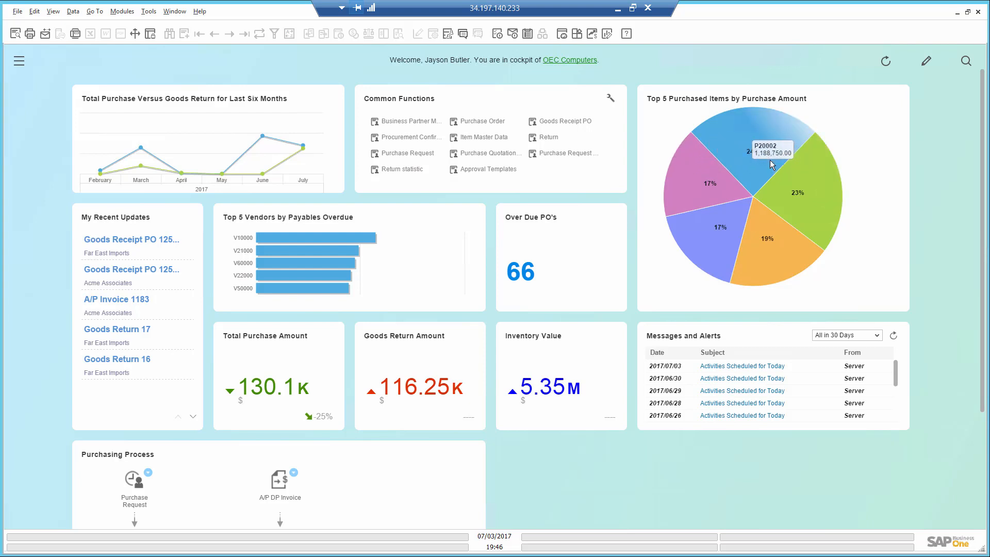
pyautogui.moveTo(724, 247)
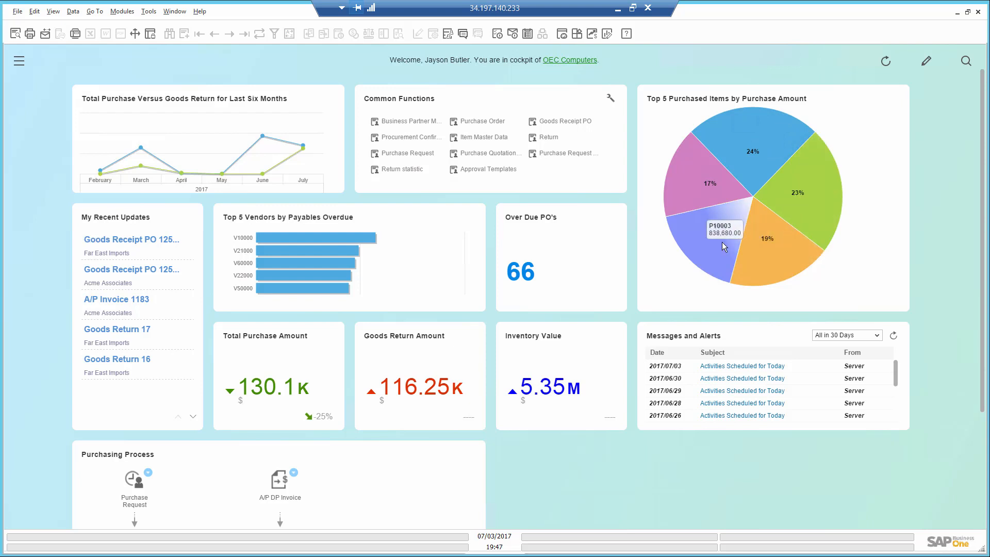
pyautogui.moveTo(704, 174)
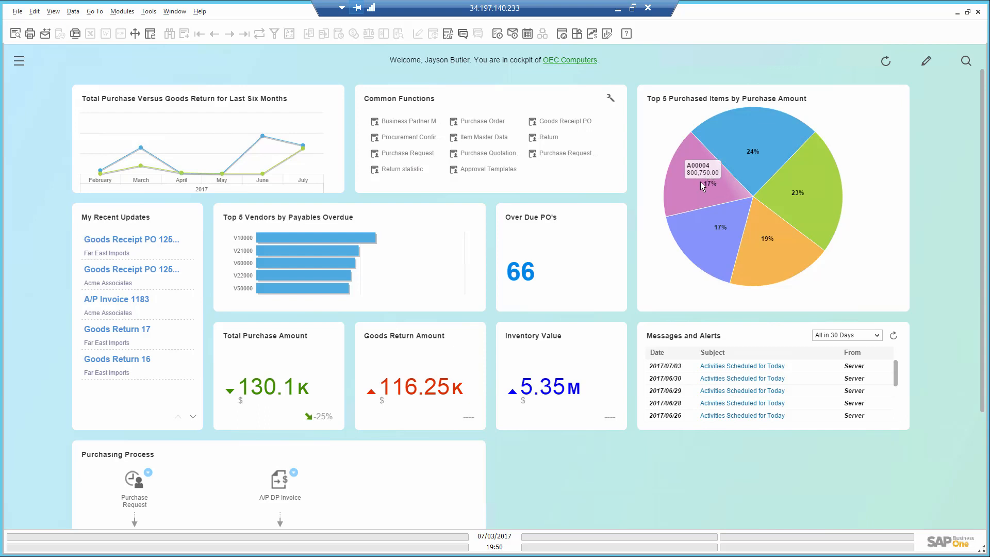
# Set the maximum inventory of item A00004 in warehouse 01 to 30 in its master data, save and close it
pyautogui.click(701, 181)
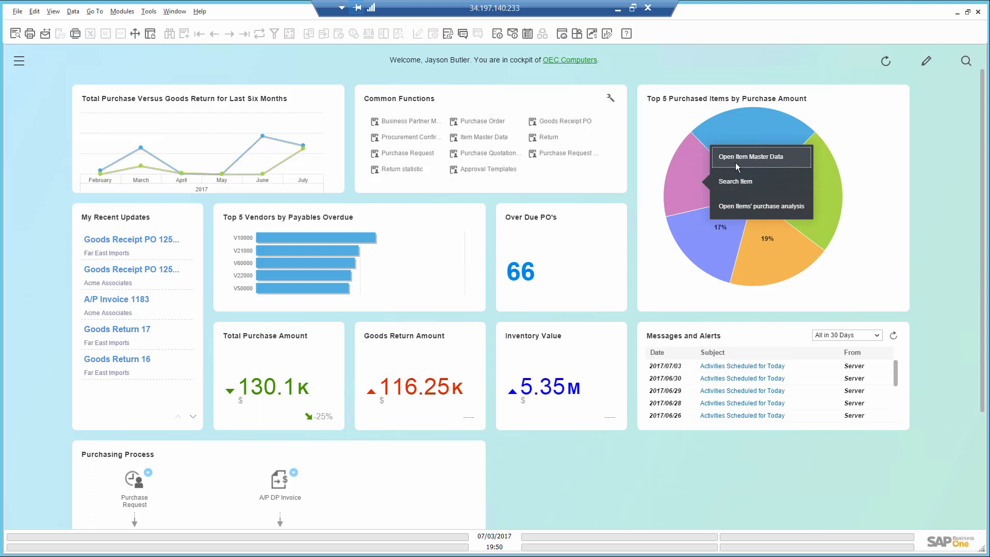
pyautogui.click(735, 161)
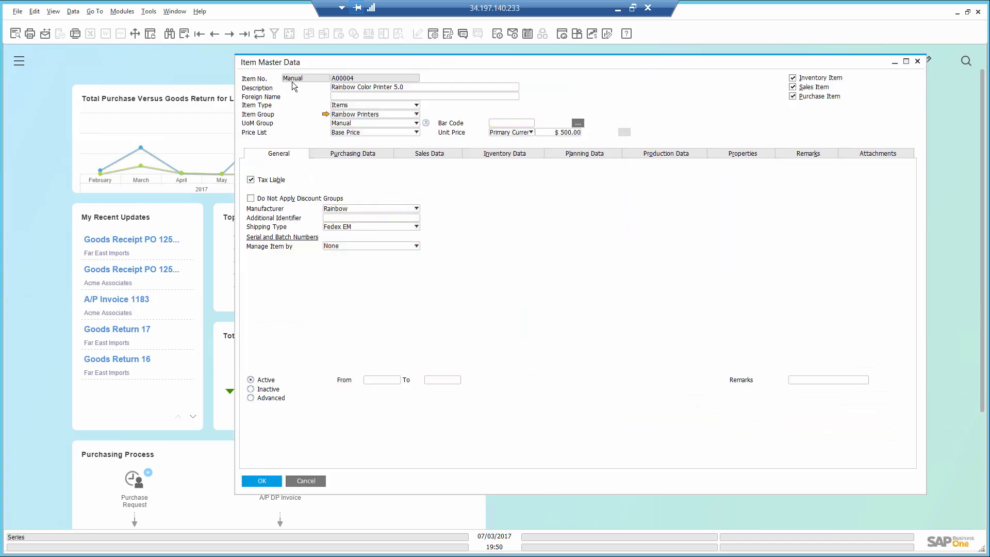
pyautogui.click(506, 153)
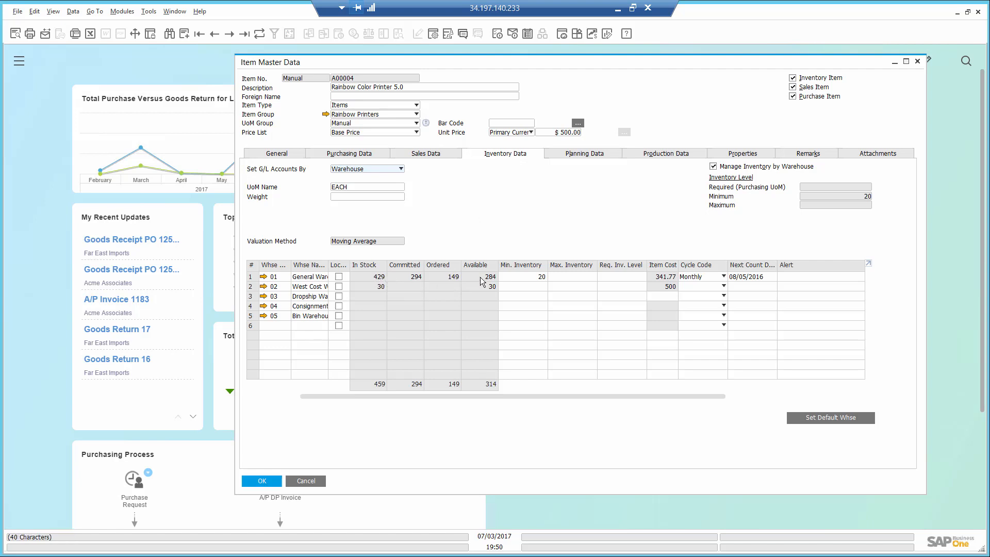
pyautogui.click(570, 276)
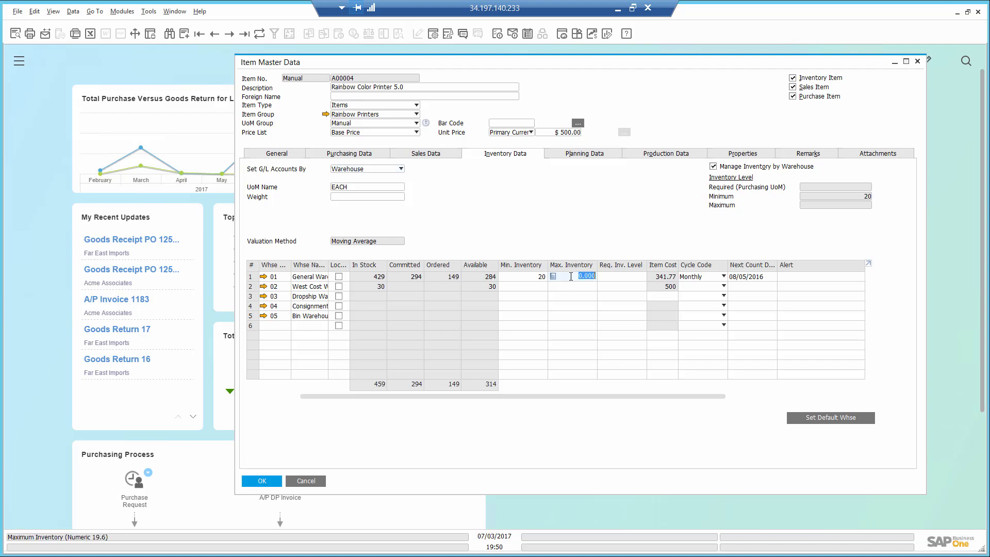
pyautogui.write('30')
pyautogui.click(260, 480)
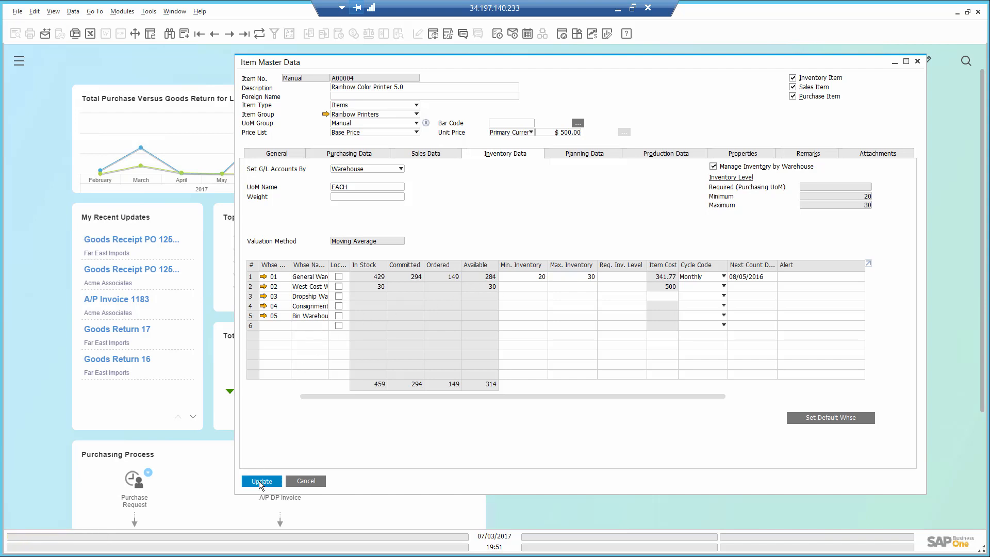
pyautogui.click(259, 480)
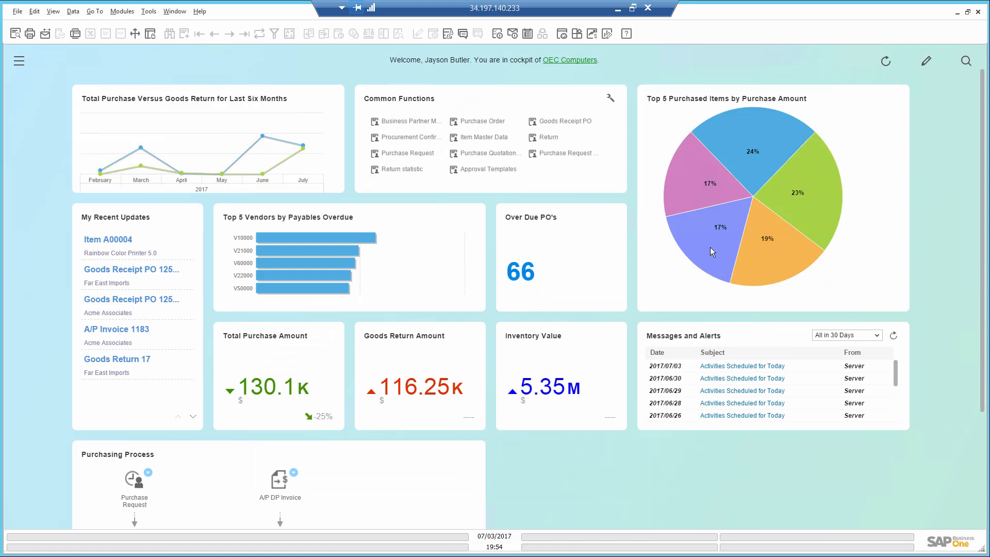
# View the purchase analysis by vendor and month for item A00004, and close it
pyautogui.click(686, 184)
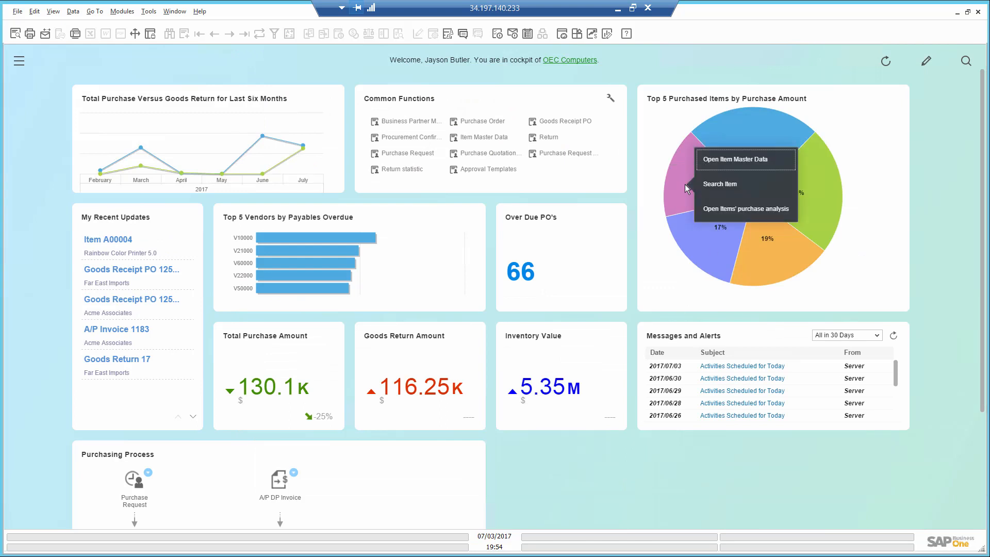
pyautogui.click(736, 212)
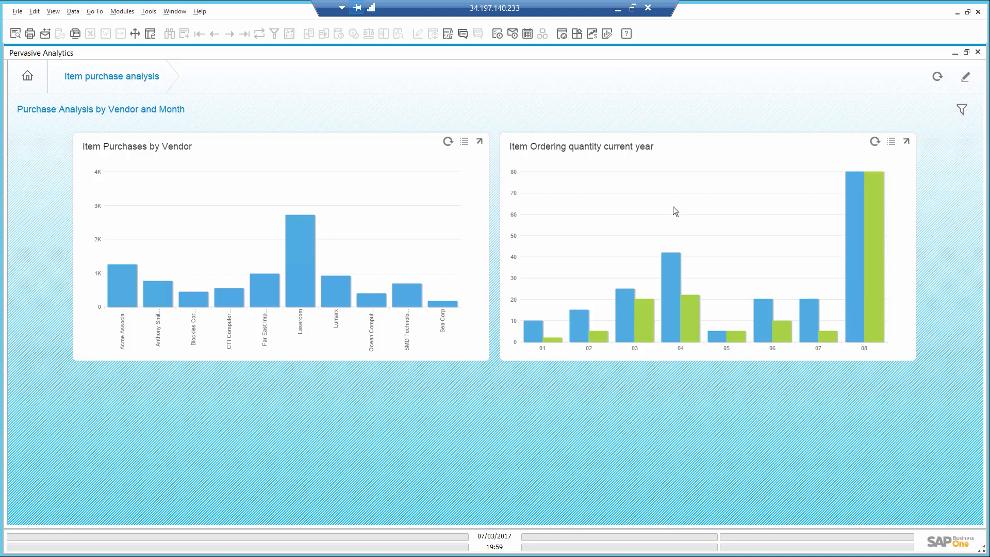
pyautogui.click(978, 53)
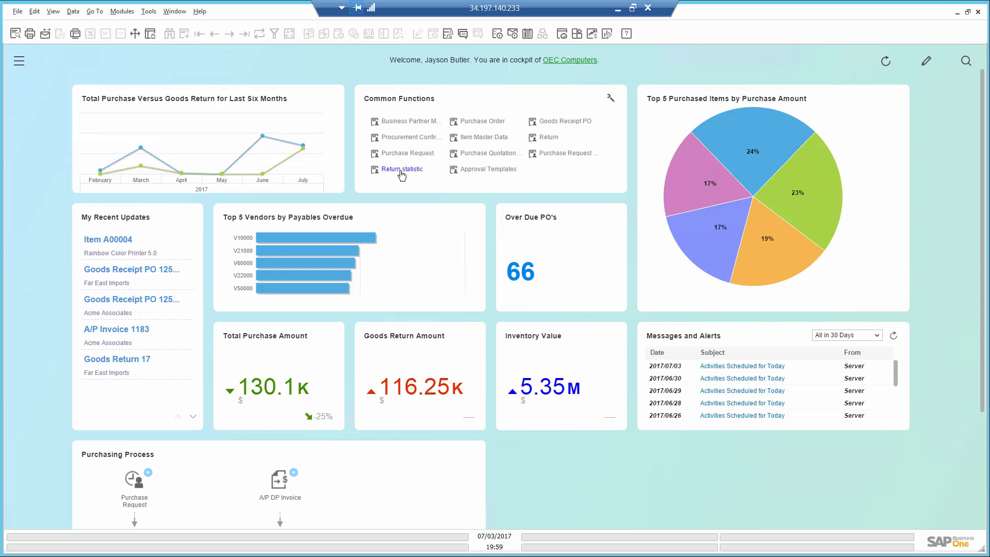
# Open the Return statistic report and examine received and returned quantities, amounts and return percentages for each item group
pyautogui.click(957, 12)
pyautogui.click(152, 177)
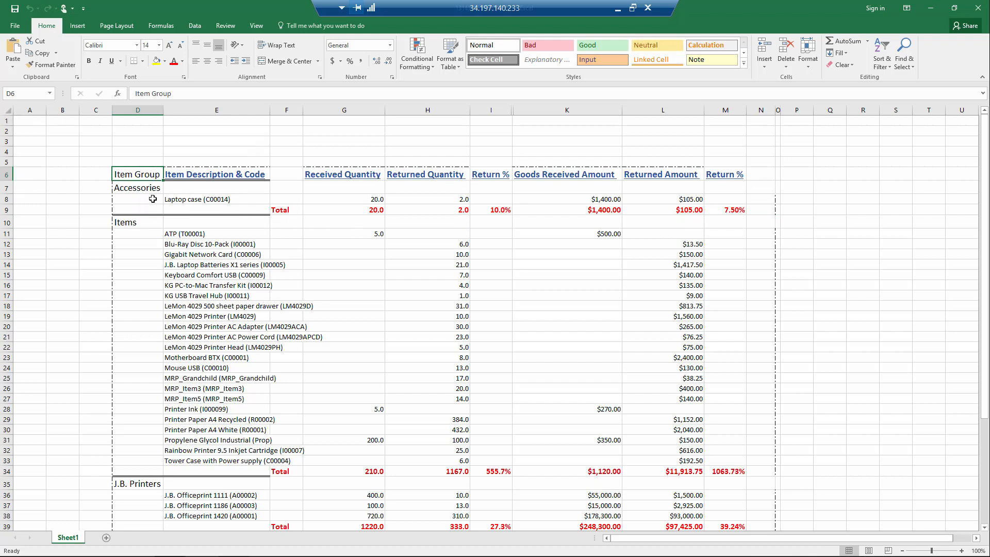
pyautogui.click(140, 188)
pyautogui.hotkey('ctrl', 'Down')
pyautogui.hotkey('ctrl', 'Down')
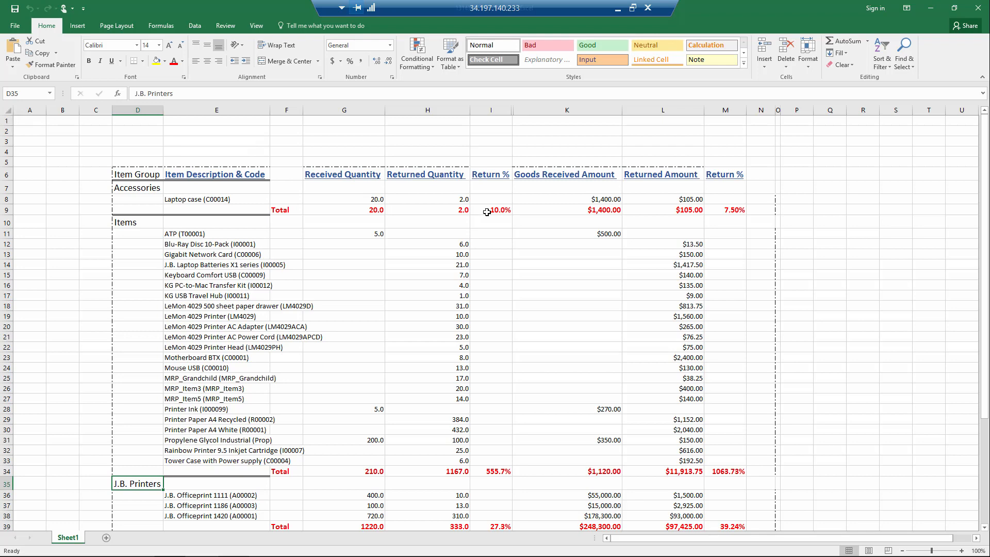
pyautogui.scroll(-2, 527, 313)
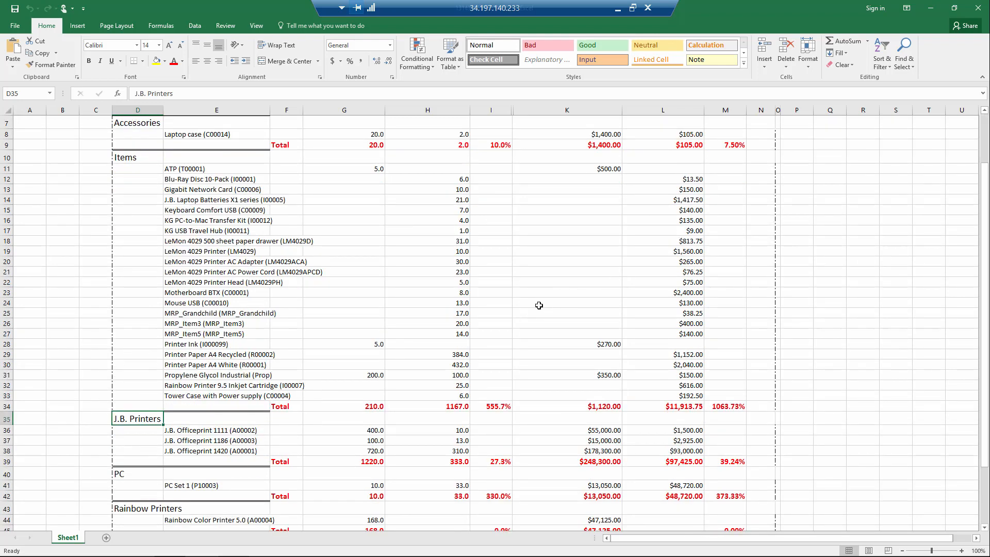
pyautogui.scroll(-2, 718, 409)
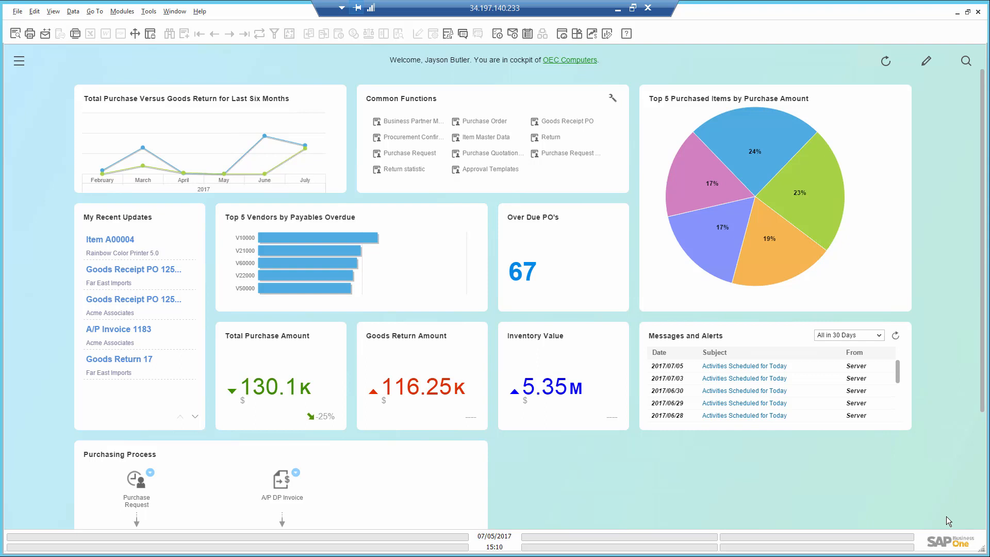
# Start a new approval template and add all four users of the Purchase department as originators
pyautogui.click(483, 169)
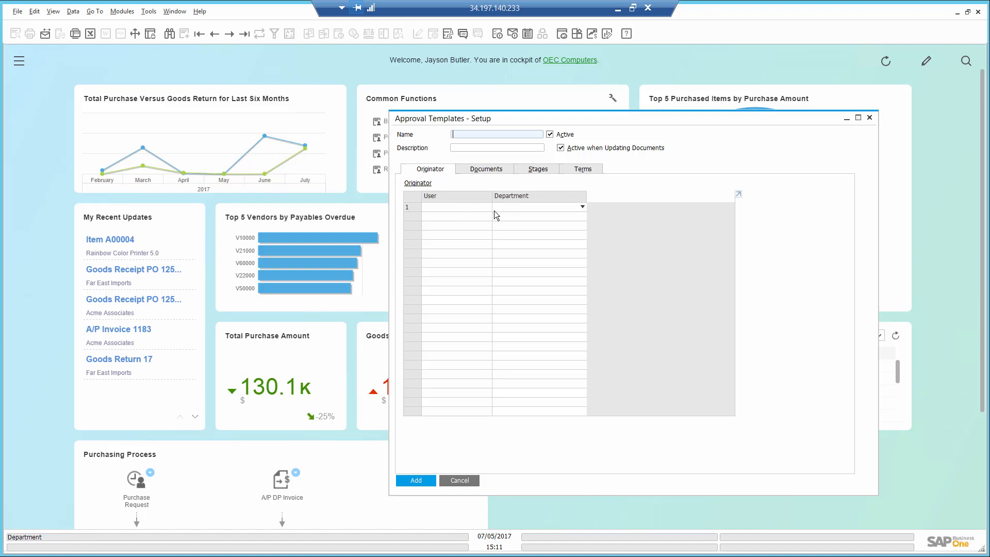
pyautogui.click(570, 209)
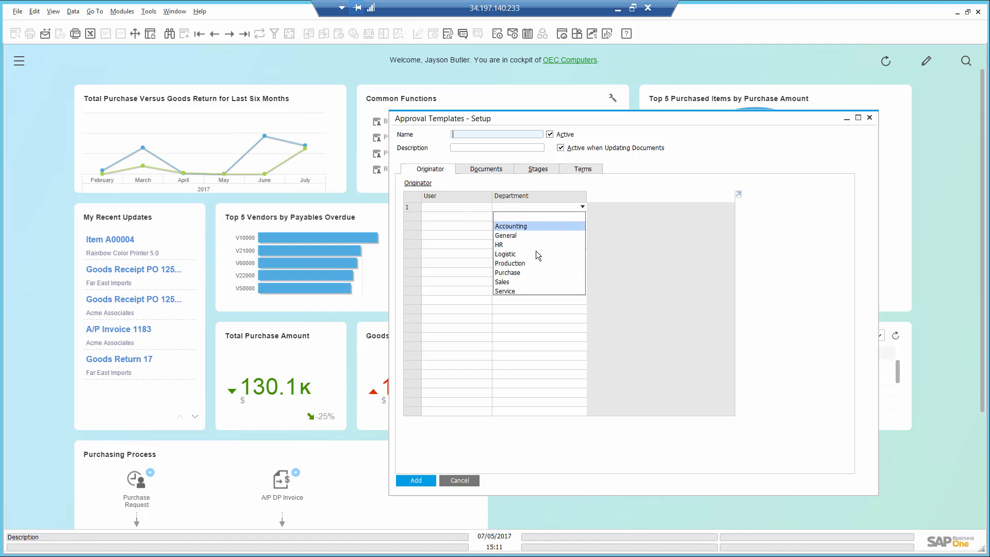
pyautogui.click(530, 272)
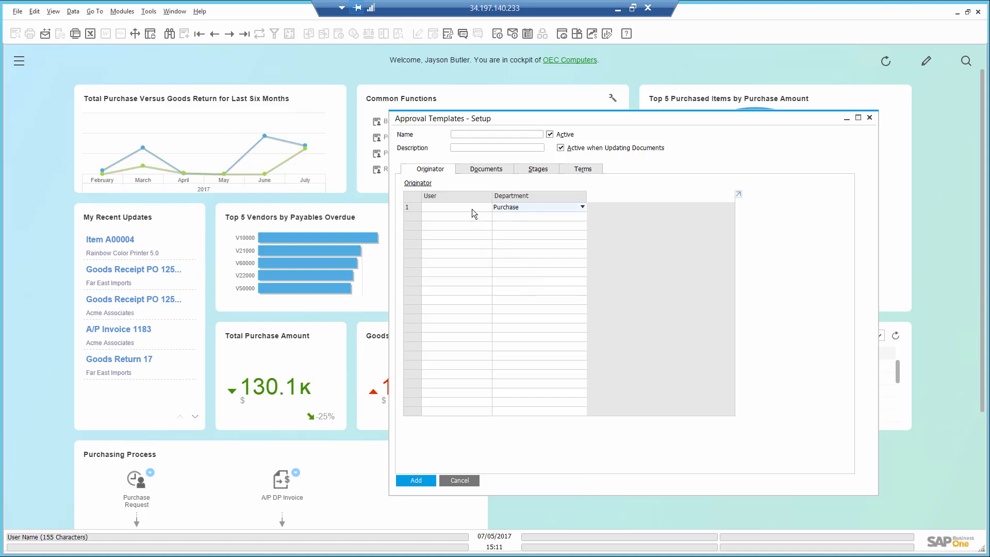
pyautogui.click(472, 209)
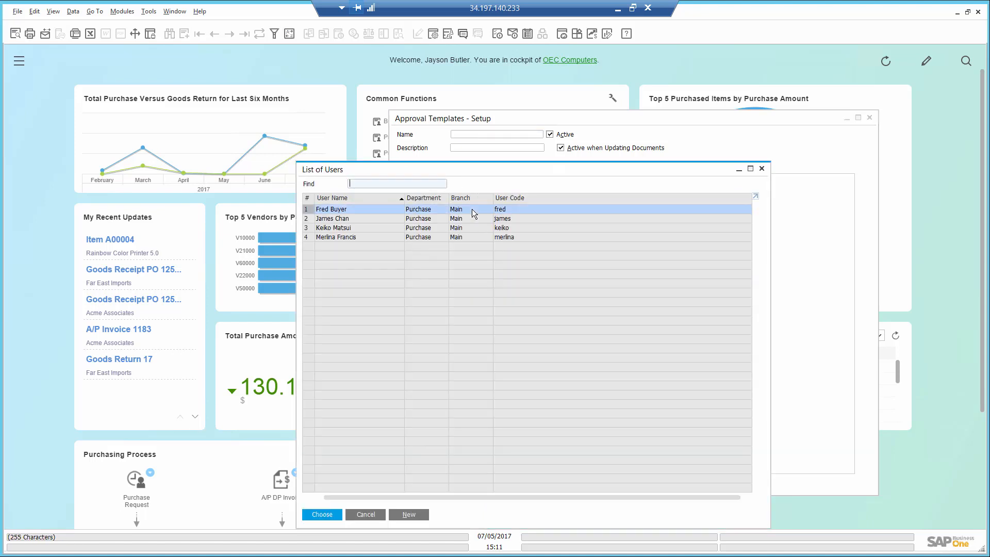
pyautogui.hotkey('shift', 'Down')
pyautogui.hotkey('shift', 'Down')
pyautogui.hotkey('shift', 'Down')
pyautogui.press('Return')
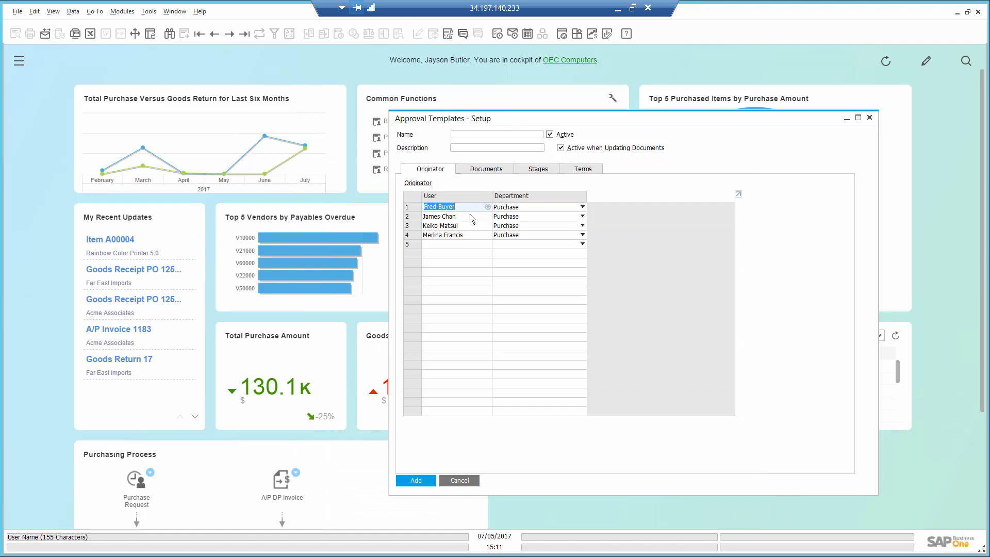
# Apply the approval template to Purchase Request documents under Internal Requisition
pyautogui.click(493, 171)
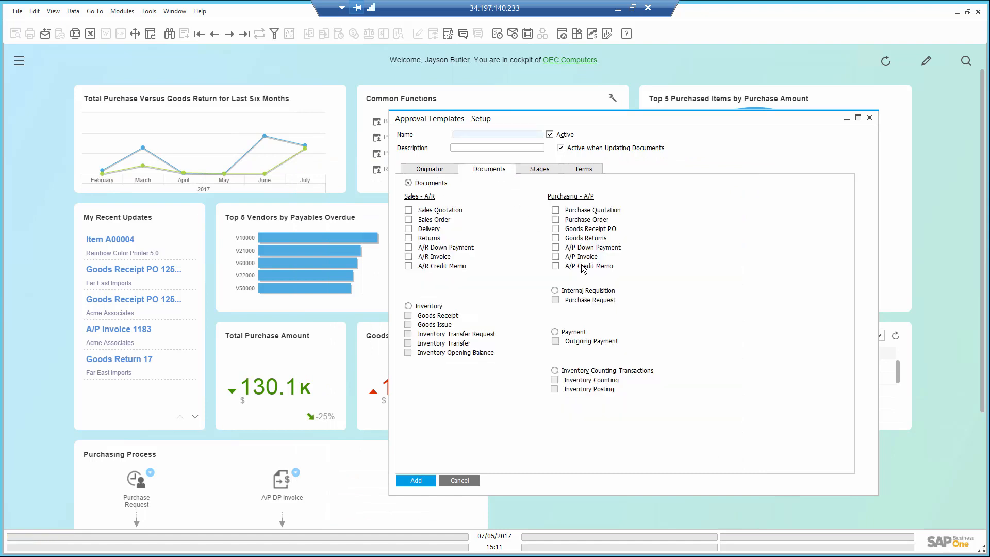
pyautogui.click(555, 291)
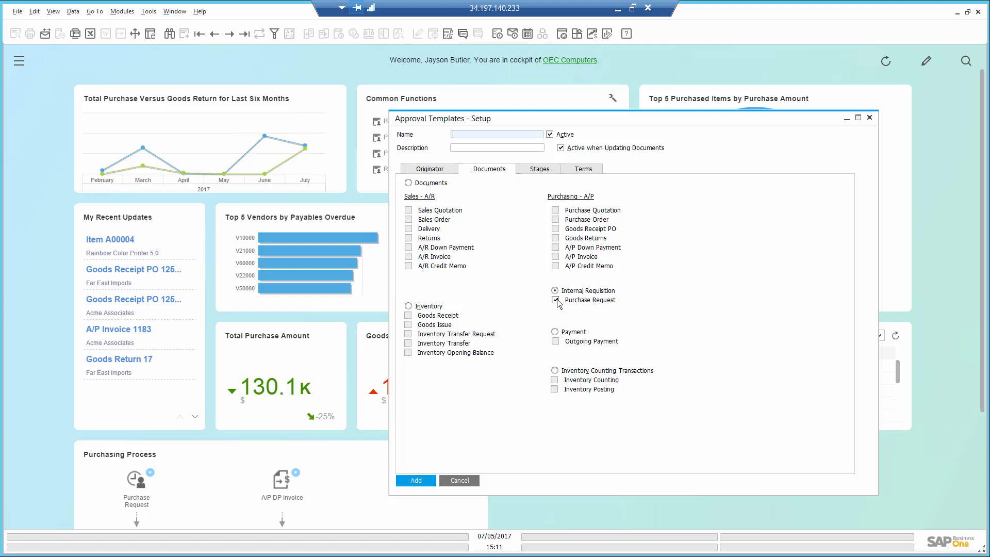
# Assign the Internal Requisition approval stage to the template and check that stage's authorizer setup
pyautogui.click(539, 171)
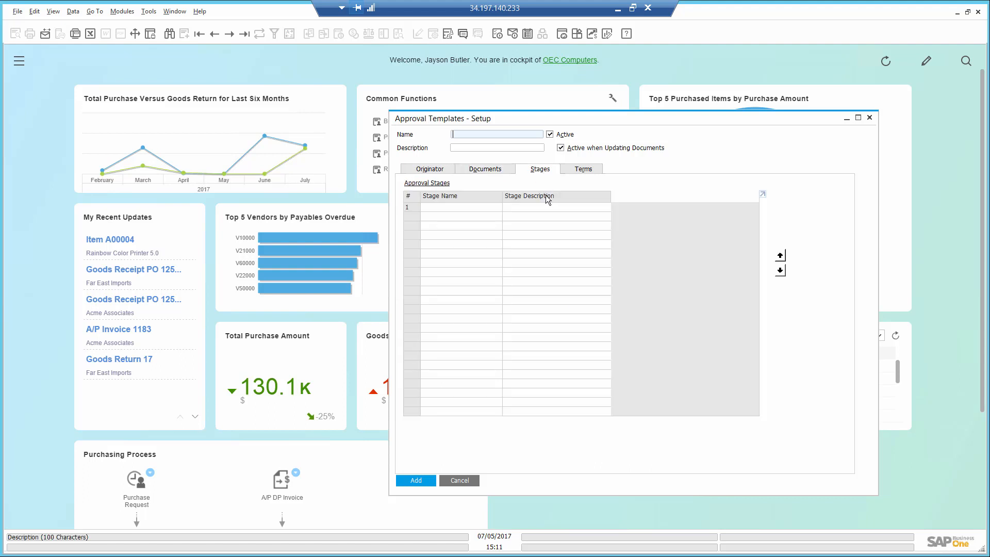
pyautogui.click(468, 209)
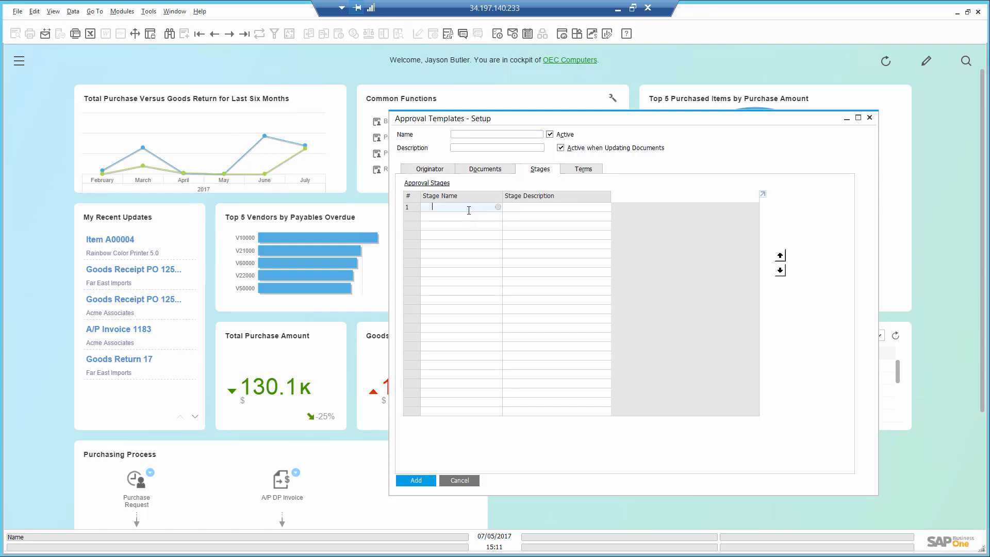
pyautogui.click(497, 207)
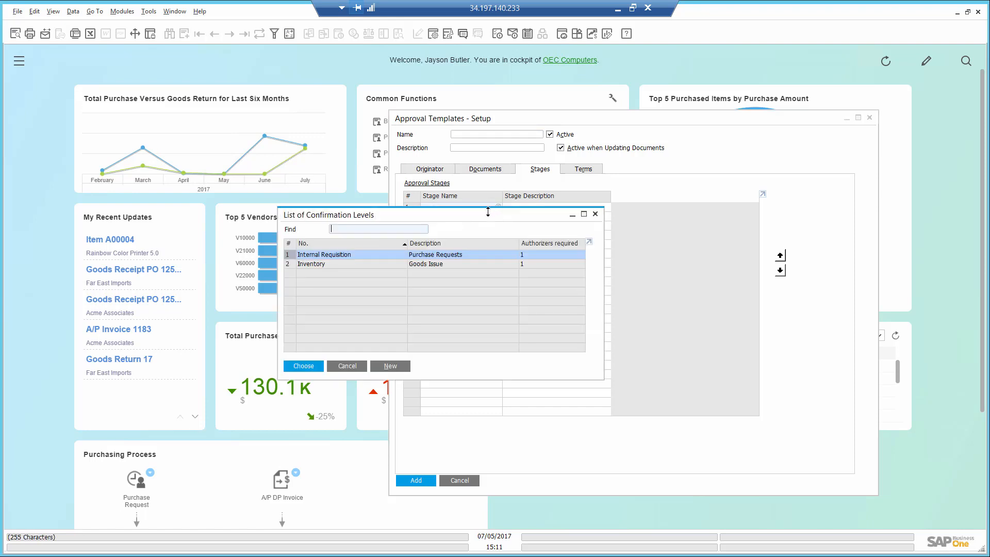
pyautogui.doubleClick(365, 254)
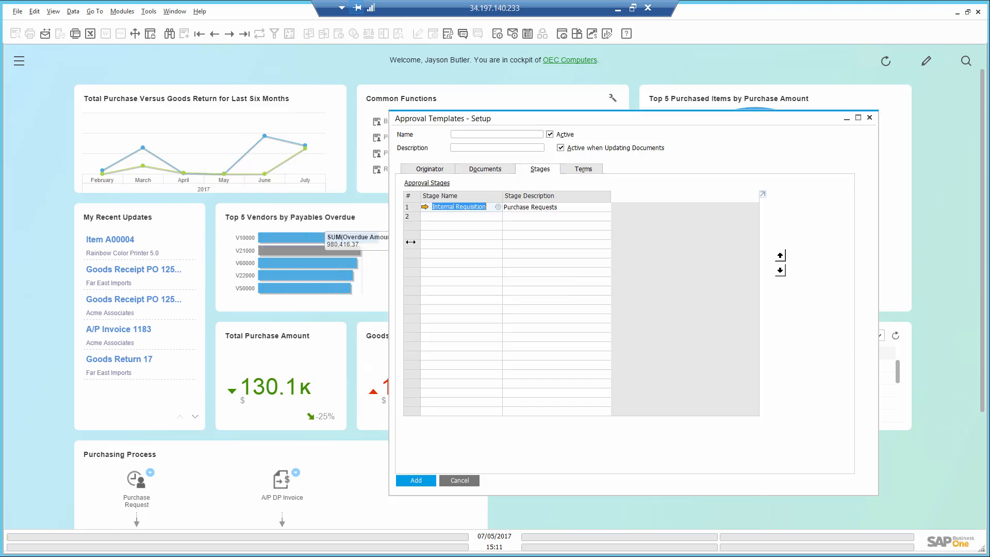
pyautogui.click(425, 207)
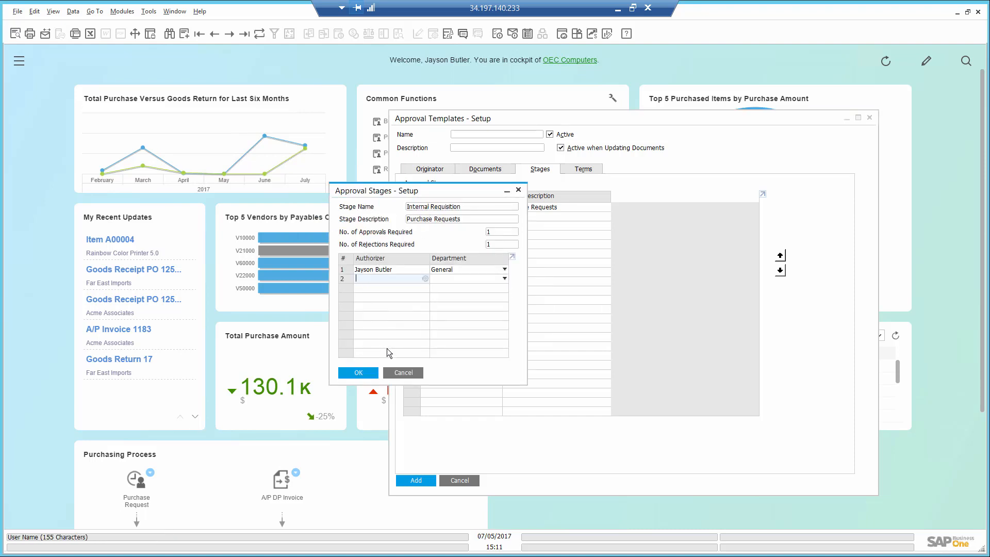
pyautogui.click(404, 371)
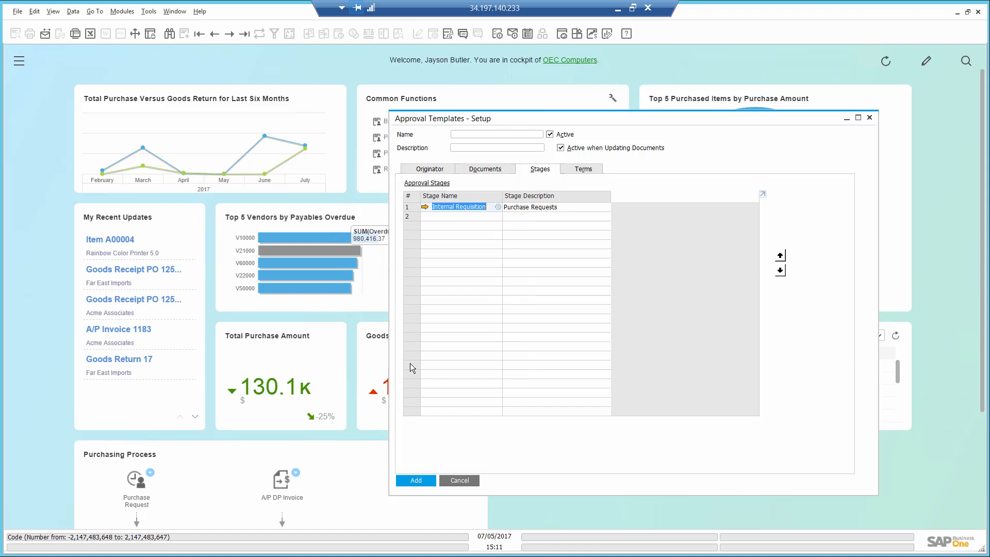
# Examine the approval template's conditional launch terms and leave the approval procedure set to launch Always
pyautogui.click(581, 171)
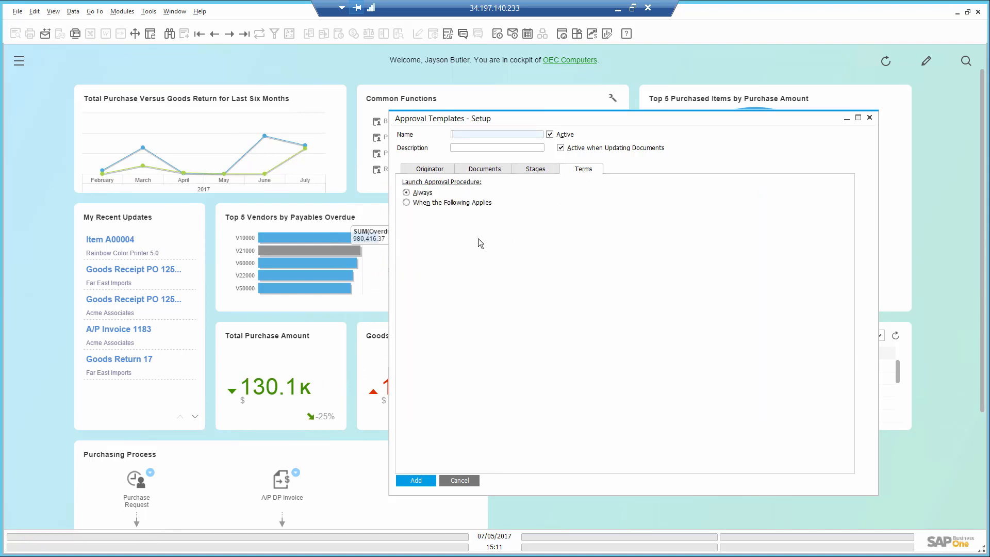
pyautogui.click(406, 204)
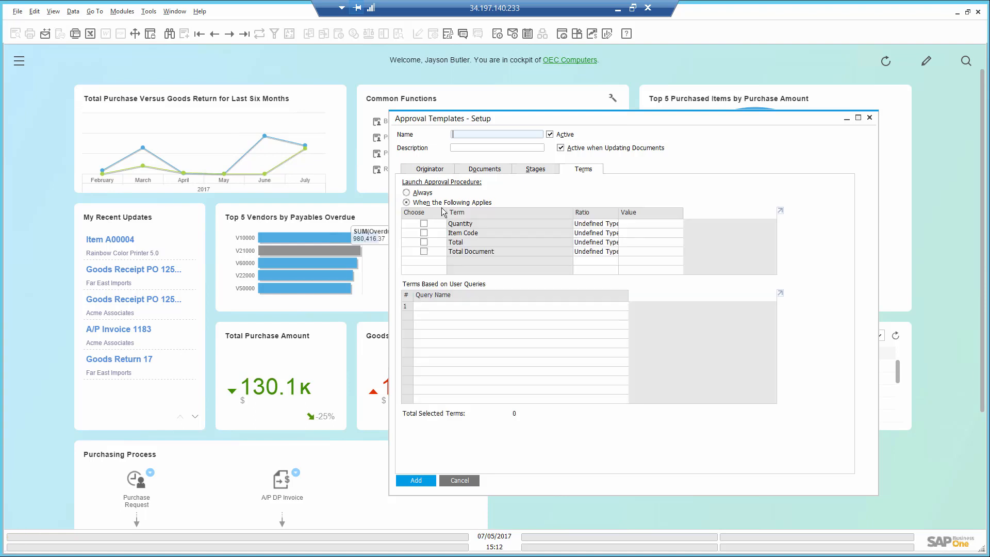
pyautogui.click(407, 193)
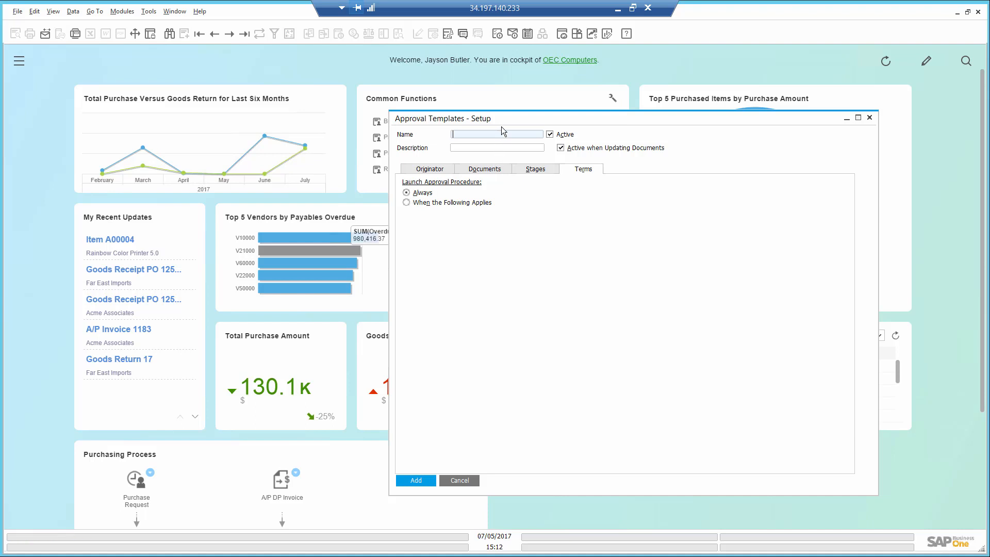
# Name the approval template "Purchase request app", describe it as "Purchase request approval", add it and close the setup
pyautogui.write('Purchase request app')
pyautogui.click(509, 148)
pyautogui.write('Purchase request approval')
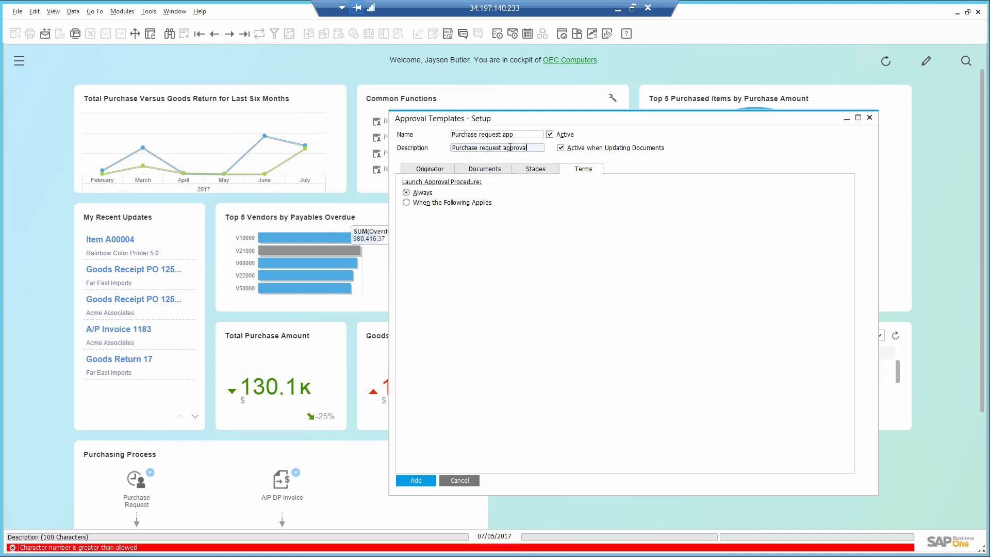
pyautogui.click(413, 478)
pyautogui.click(462, 477)
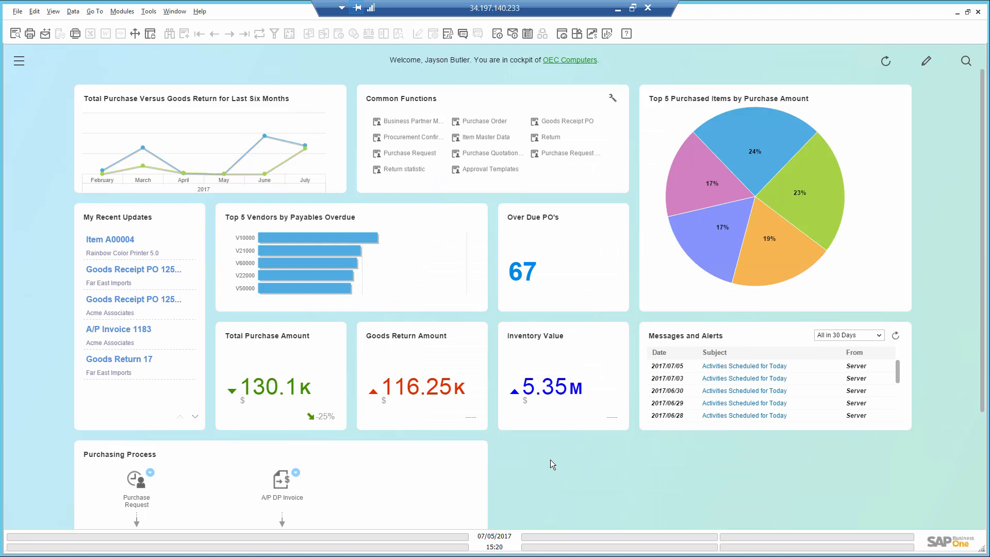
# Start the Purchase Quotation Generation Wizard using the existing New Printer parameter set
pyautogui.click(483, 154)
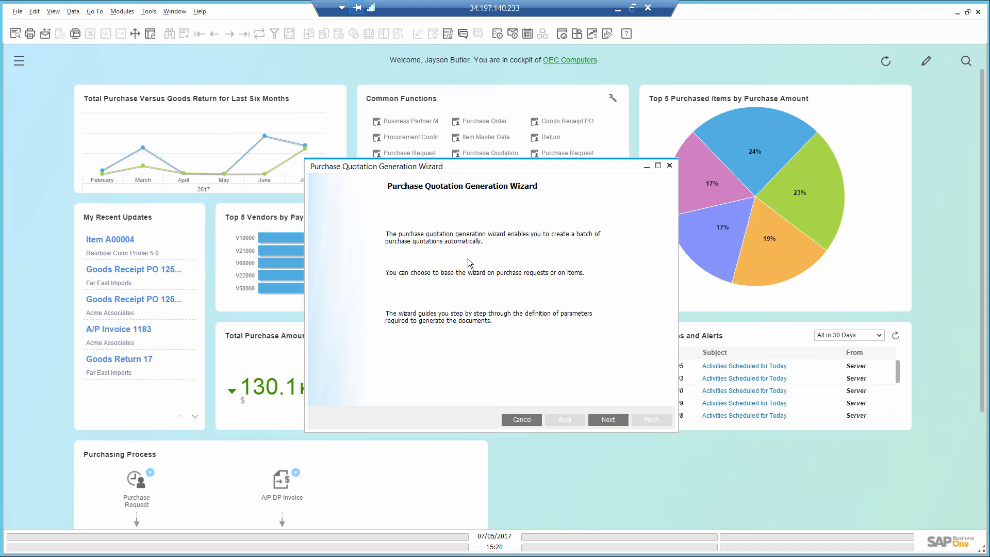
pyautogui.click(608, 416)
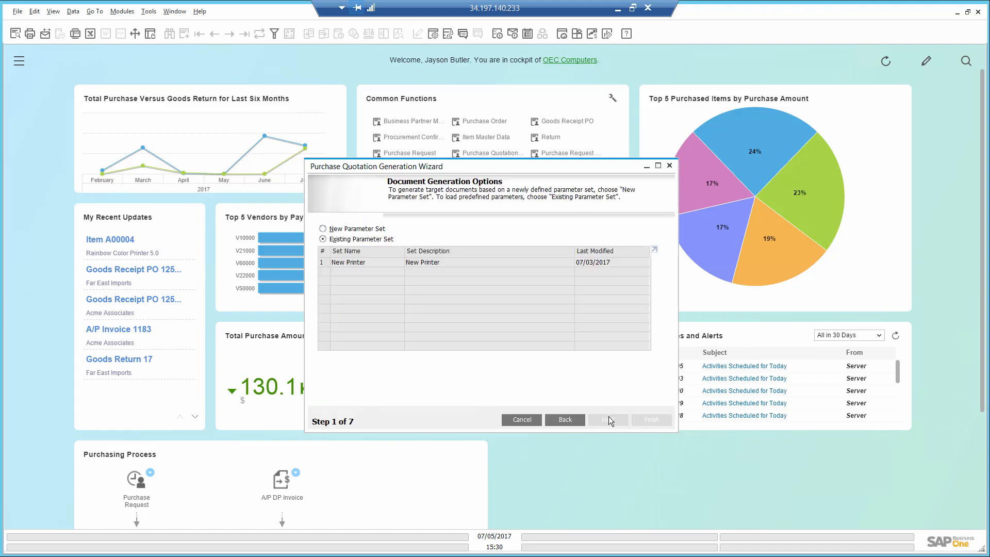
pyautogui.click(340, 263)
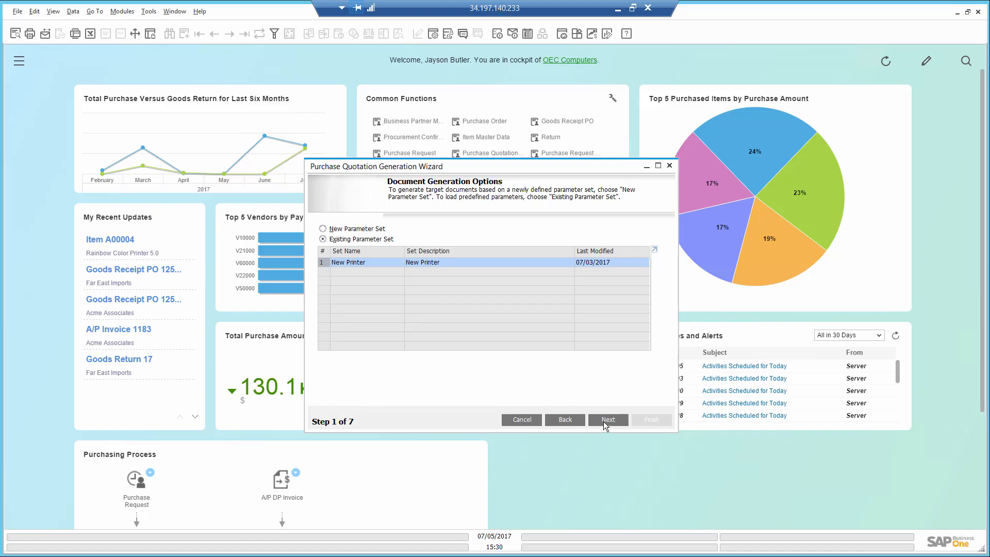
pyautogui.click(604, 419)
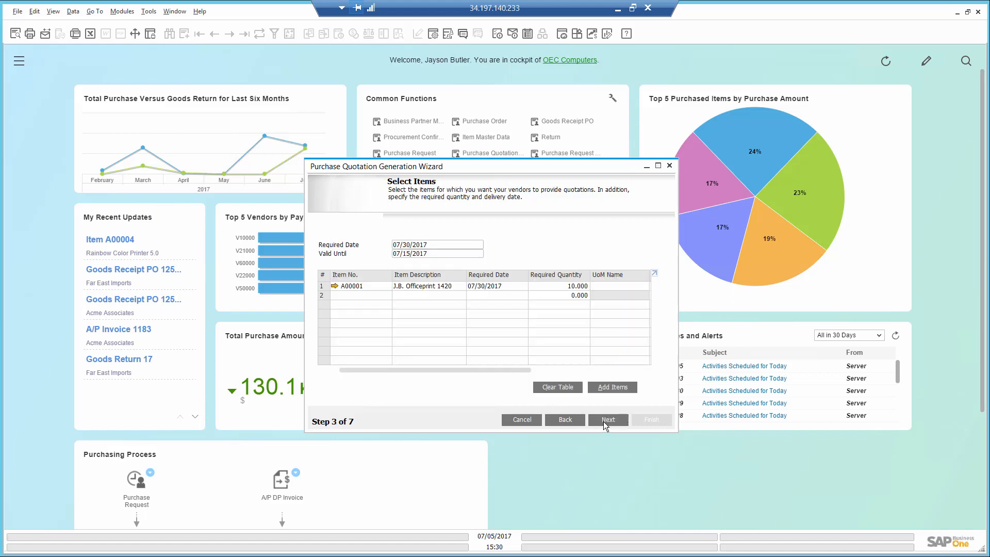
# Check the dates and required quantity for item A00001, and accept the proposed vendor line items and their preview
pyautogui.click(441, 247)
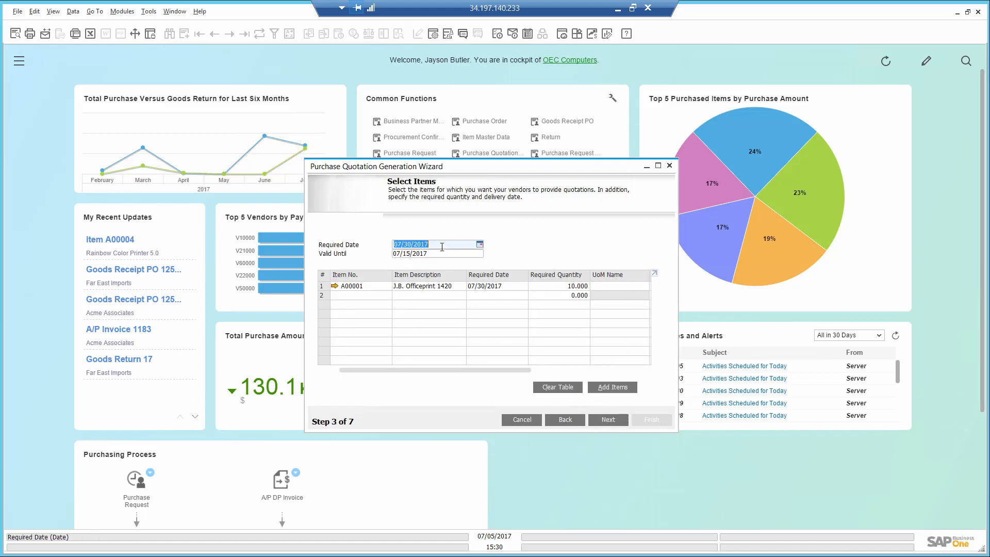
pyautogui.click(442, 253)
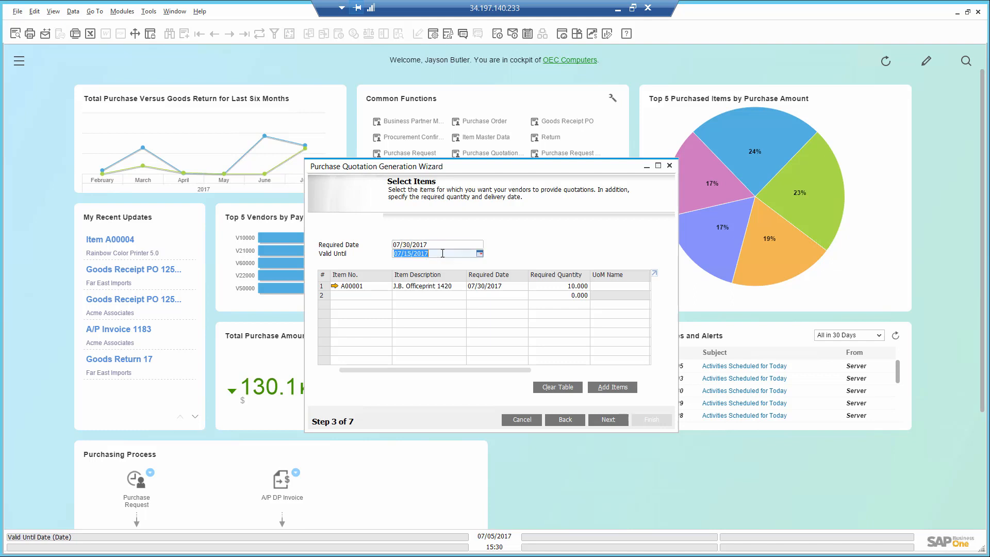
pyautogui.click(564, 289)
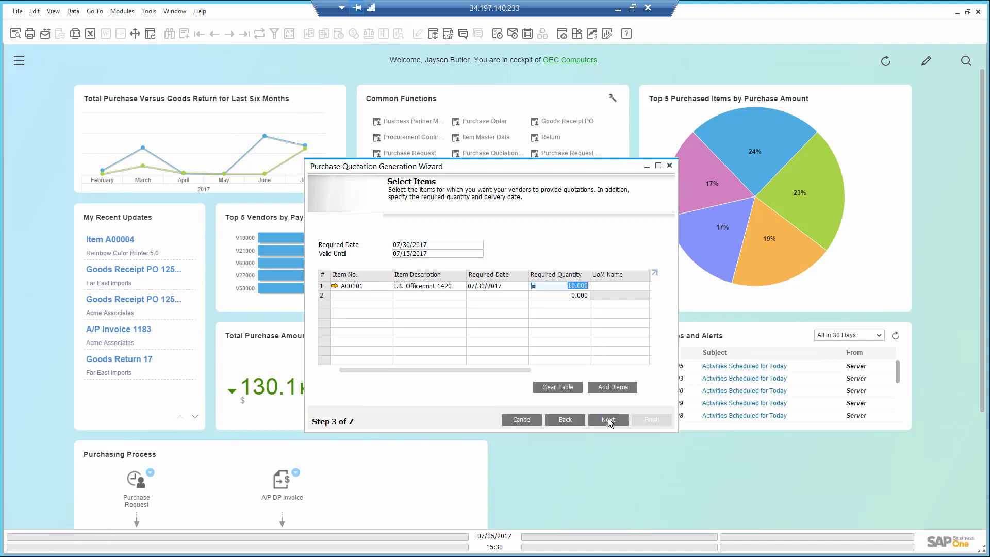
pyautogui.click(608, 418)
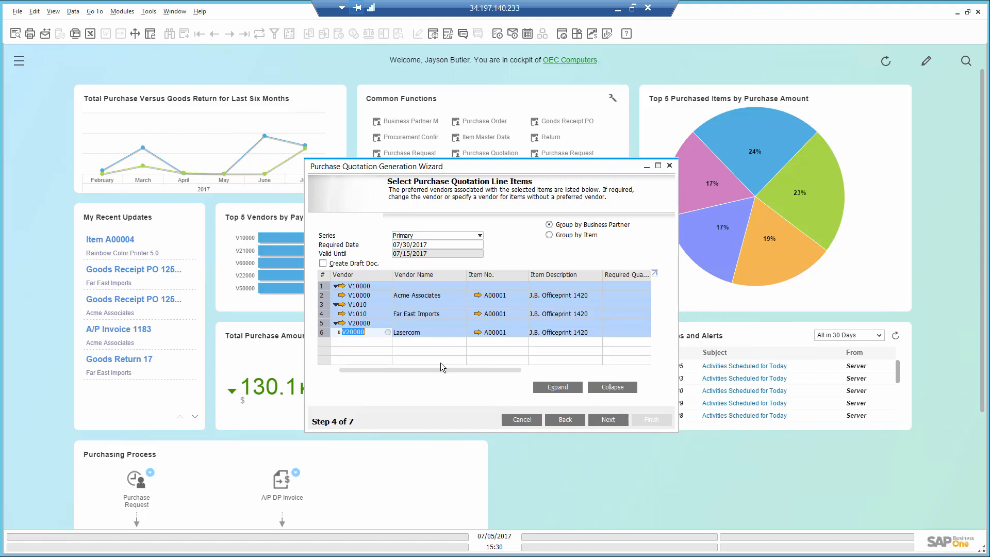
pyautogui.click(603, 420)
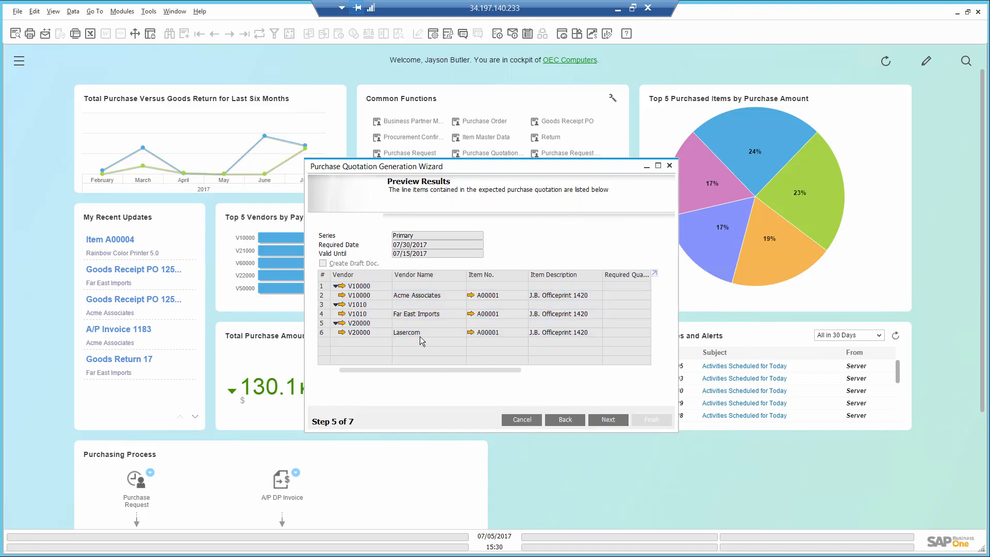
pyautogui.click(603, 420)
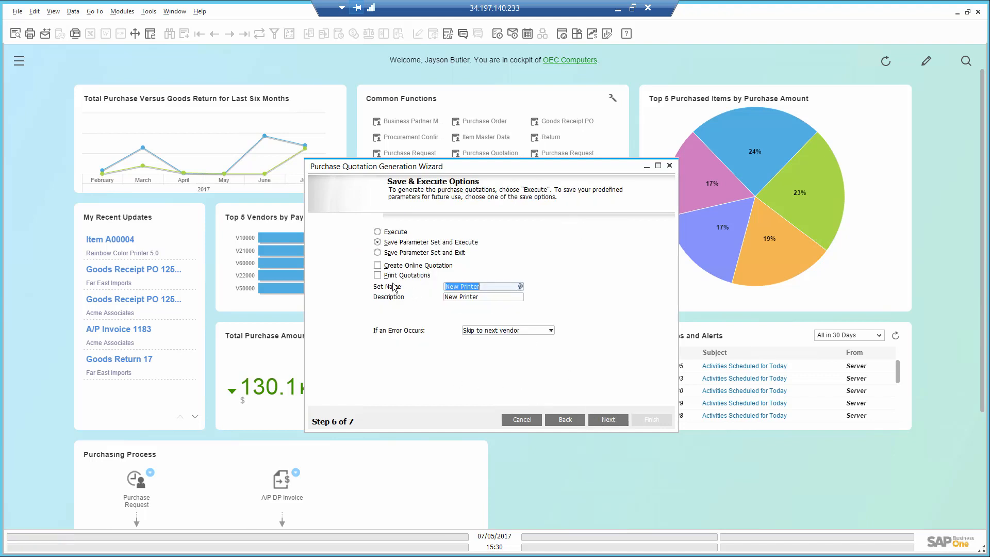
# Enable Create Online Quotation and generate the purchase quotations with the Save Parameter Set and Execute option
pyautogui.click(378, 266)
pyautogui.click(606, 421)
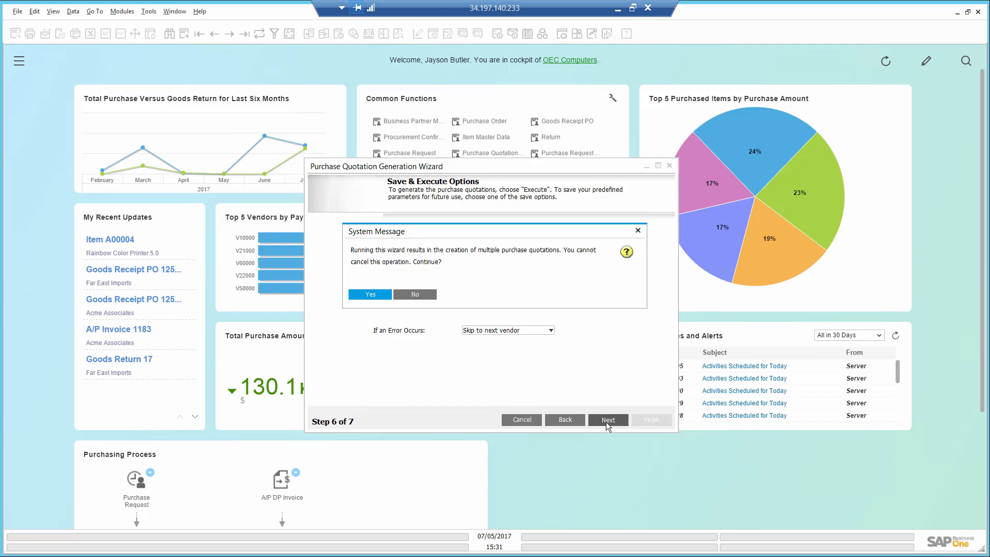
pyautogui.click(376, 298)
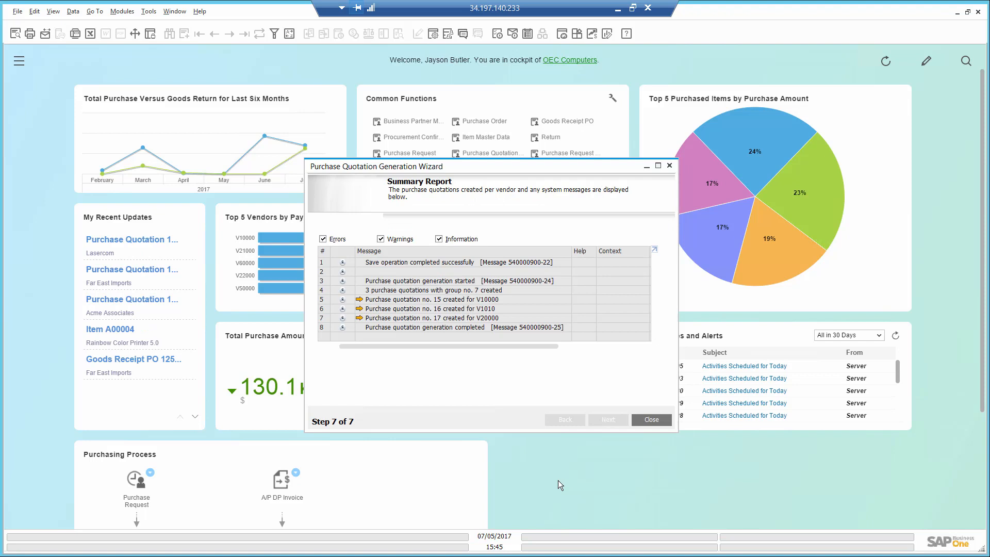
# Update the Acme Associates purchase quotation with quoted date 07/30/2017, quoted quantity 10 and unit price $300, and close it
pyautogui.click(360, 300)
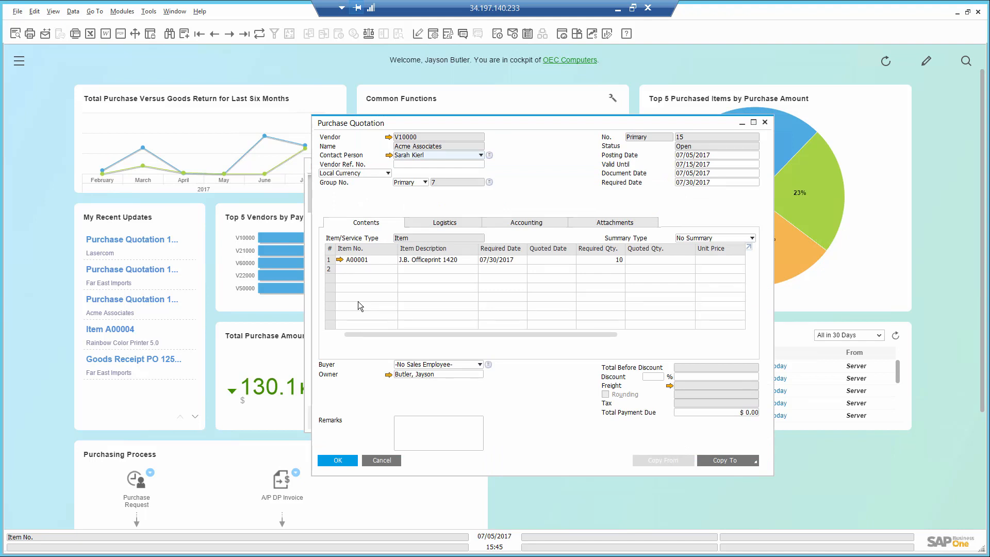
pyautogui.click(543, 261)
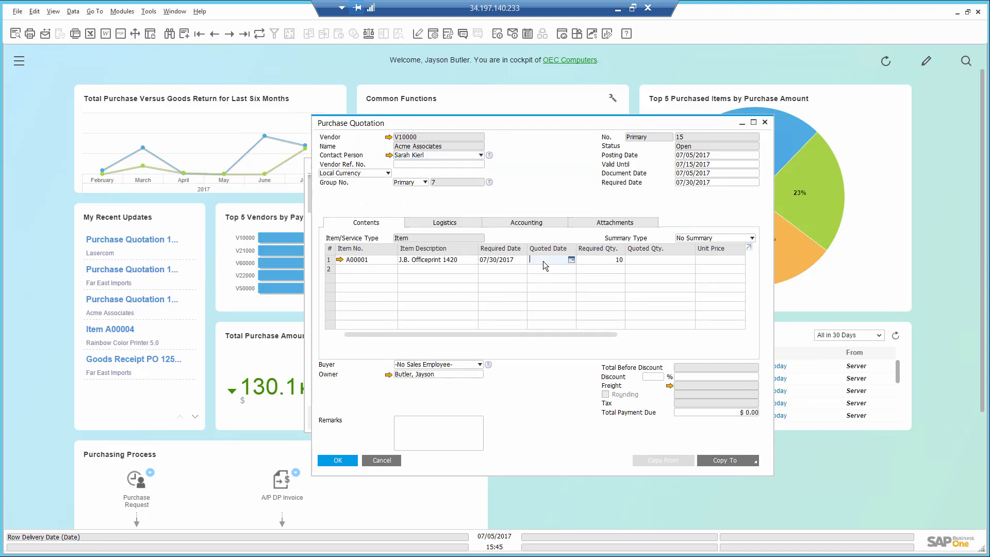
pyautogui.write('30')
pyautogui.press('Tab')
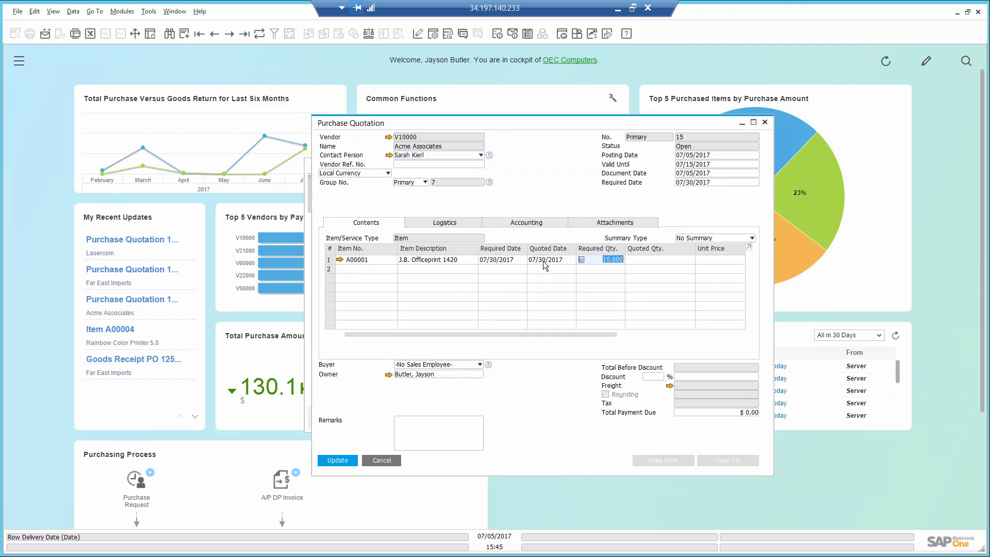
pyautogui.press('Tab')
pyautogui.write('10')
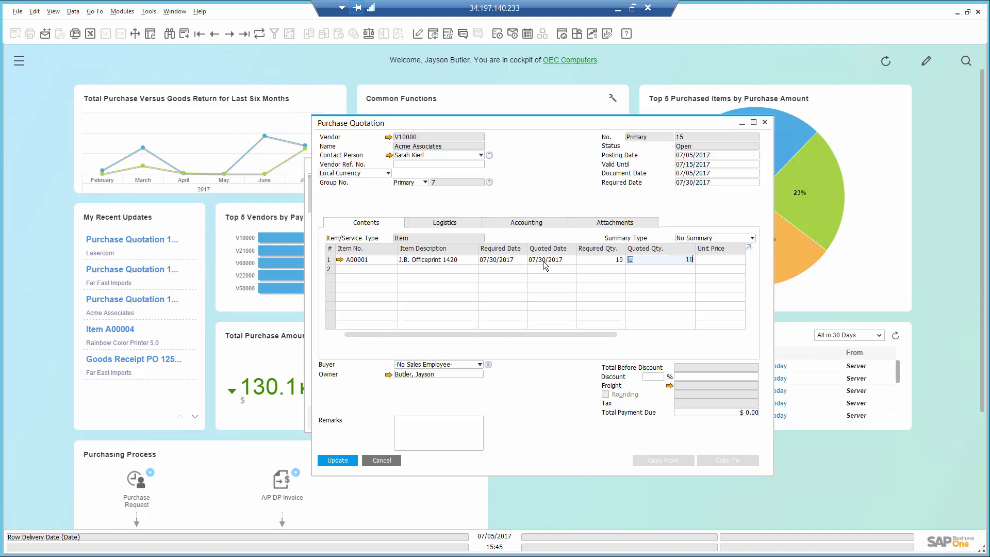
pyautogui.press('Tab')
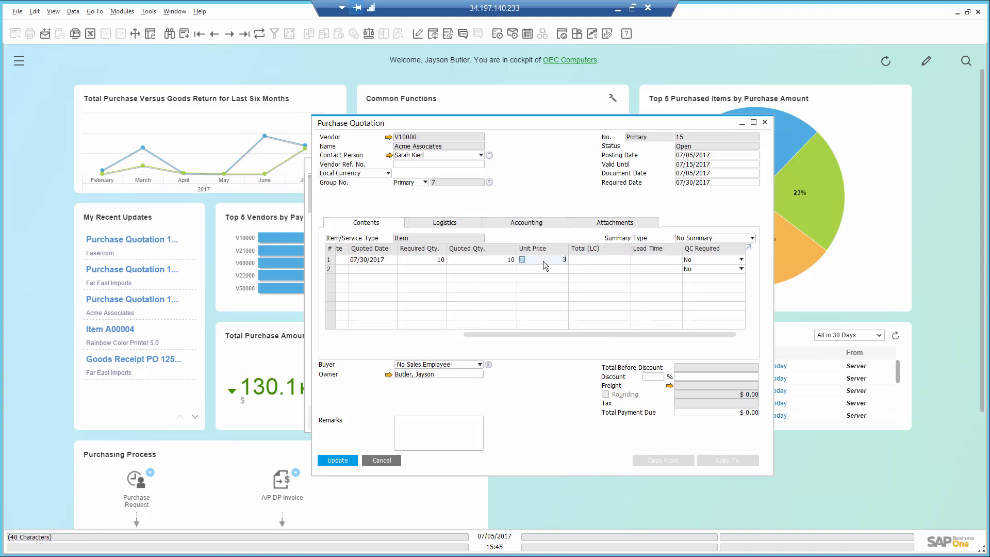
pyautogui.click(345, 462)
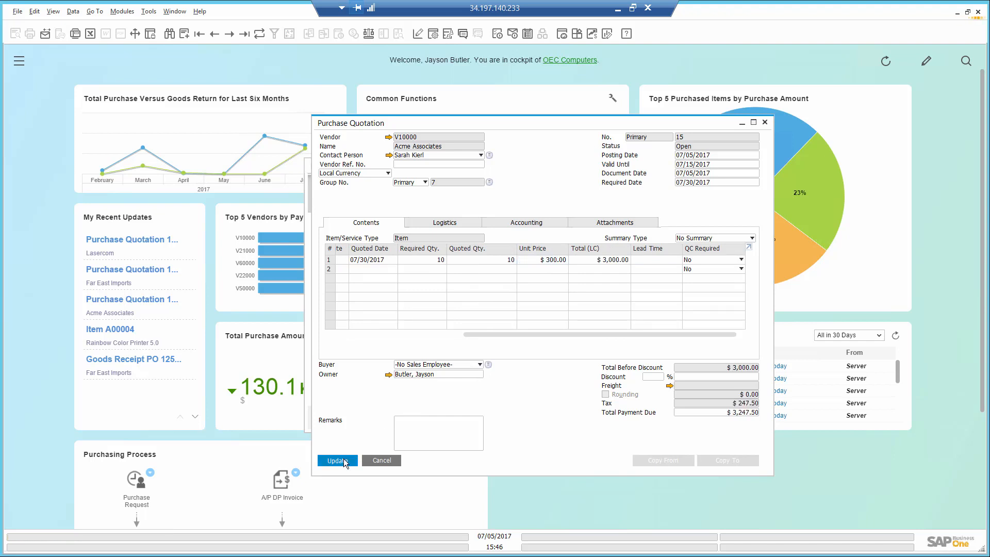
pyautogui.click(344, 459)
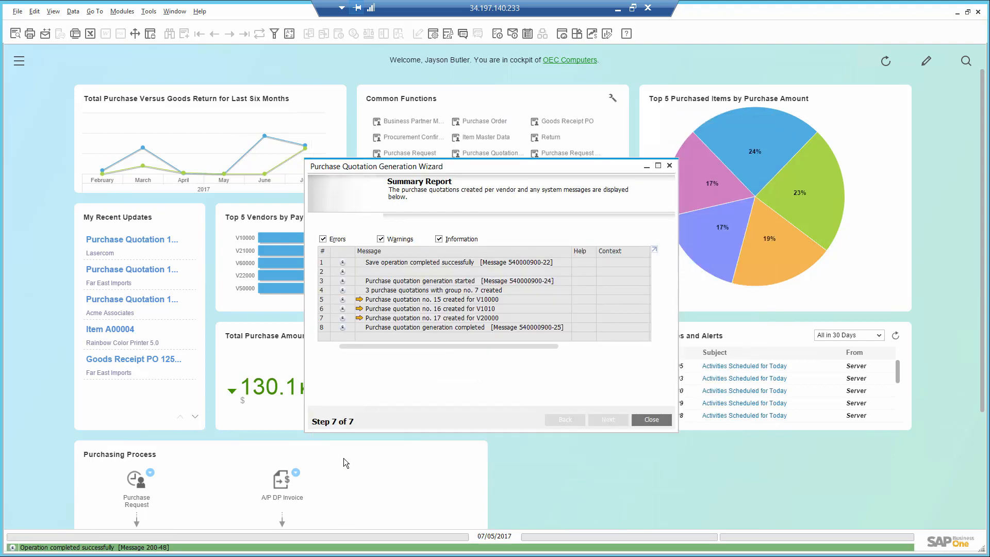
# Update the Far East Imports purchase quotation with quoted date 07/30/2017, quoted quantity 8 and unit price $280, and close it
pyautogui.click(359, 309)
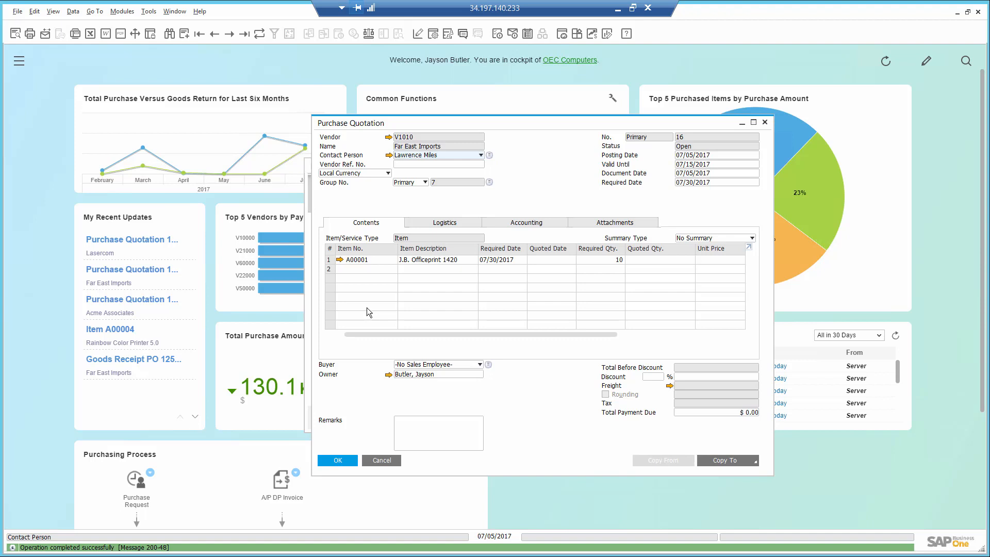
pyautogui.click(537, 258)
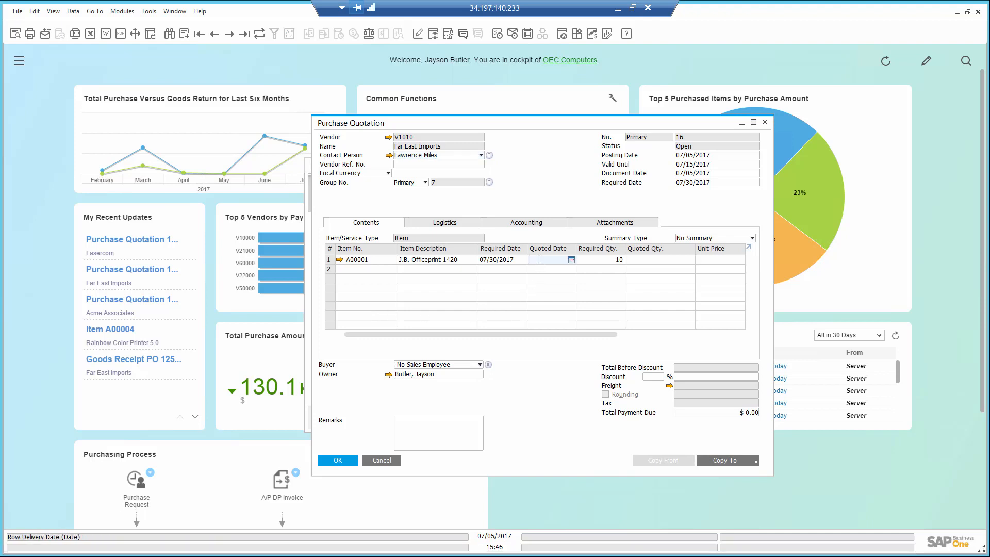
pyautogui.write('30')
pyautogui.press('Tab')
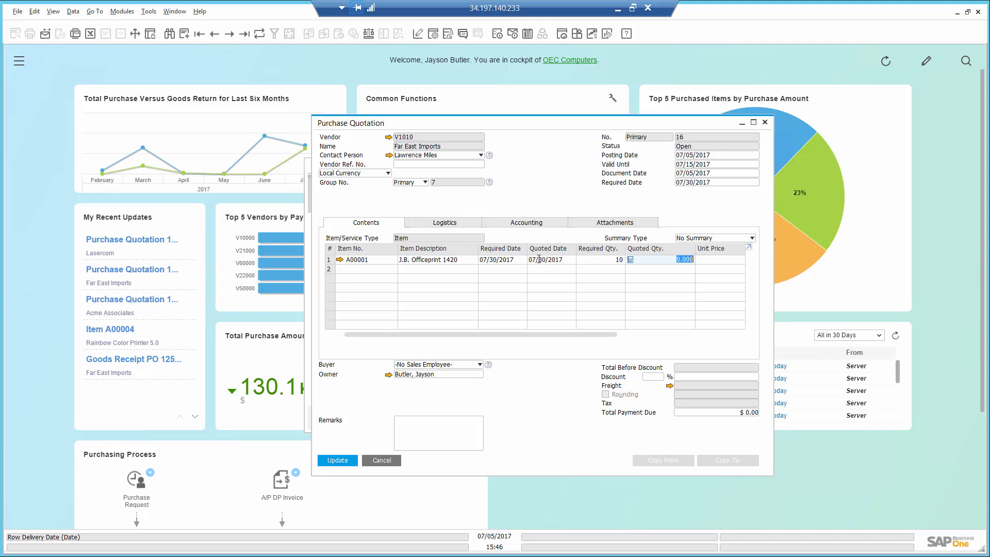
pyautogui.write('8')
pyautogui.press('Tab')
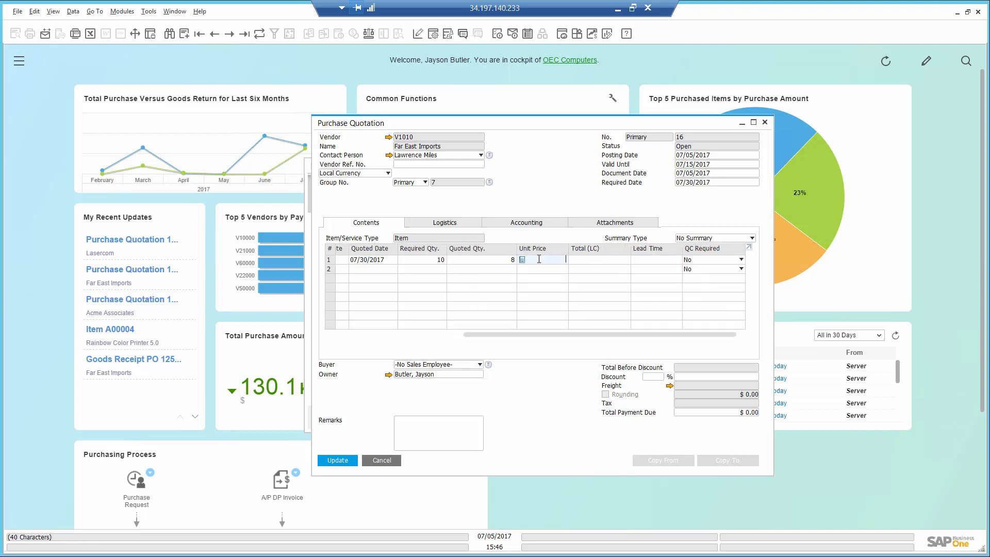
pyautogui.write('280')
pyautogui.click(339, 462)
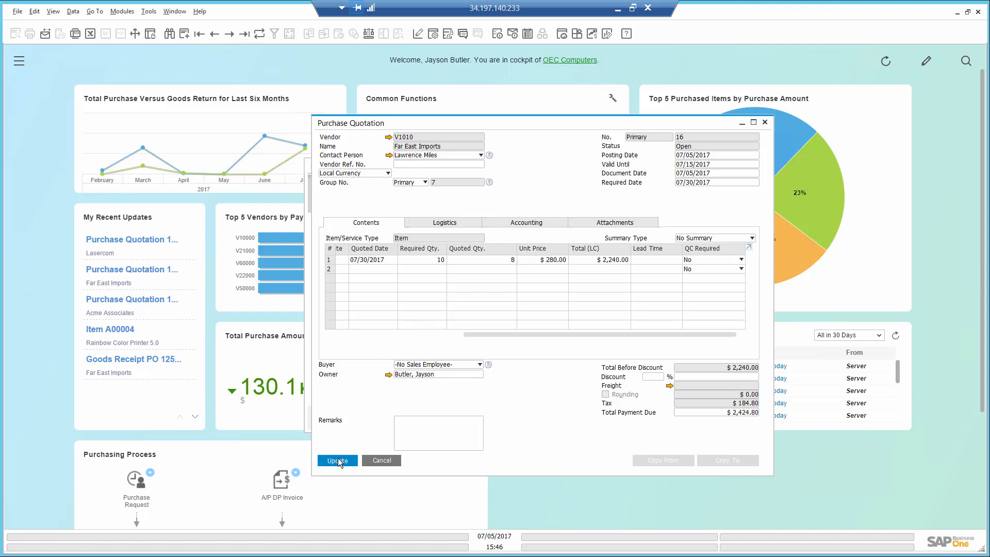
pyautogui.click(338, 459)
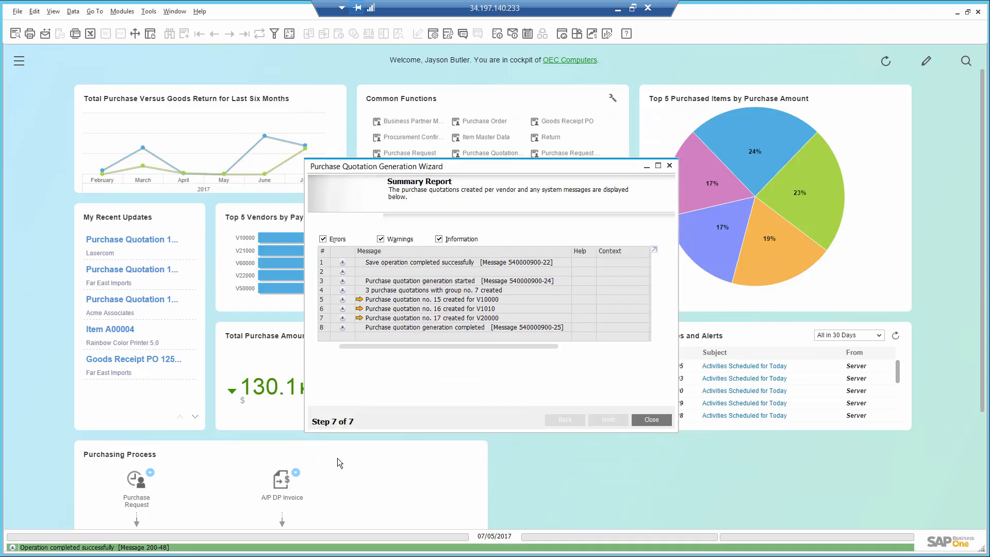
# Update the Lasercom purchase quotation with quoted date 08/05/2017, quoted quantity 10 and the vendor's unit price, and close it
pyautogui.click(360, 318)
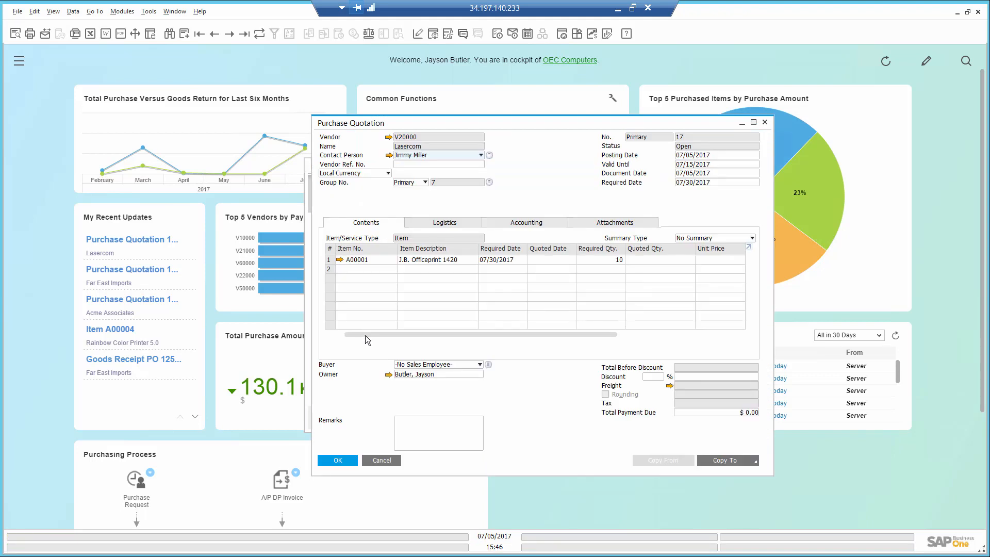
pyautogui.click(541, 260)
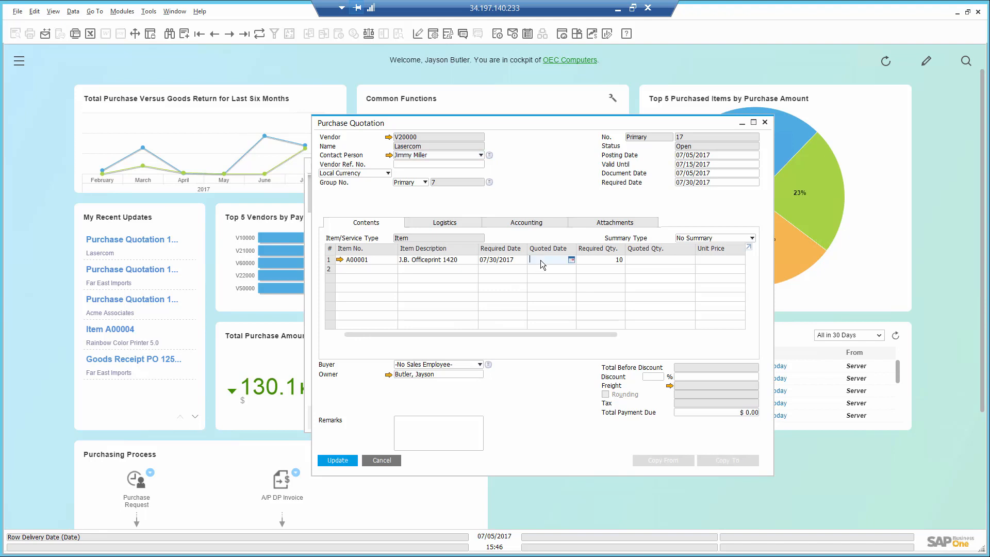
pyautogui.press('Tab')
pyautogui.press('Tab')
pyautogui.write('10')
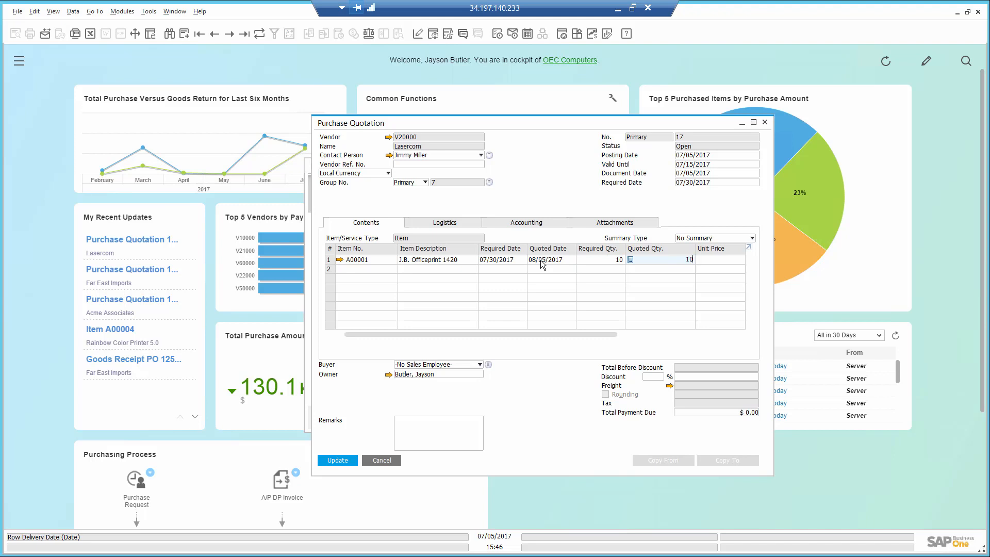
pyautogui.press('Tab')
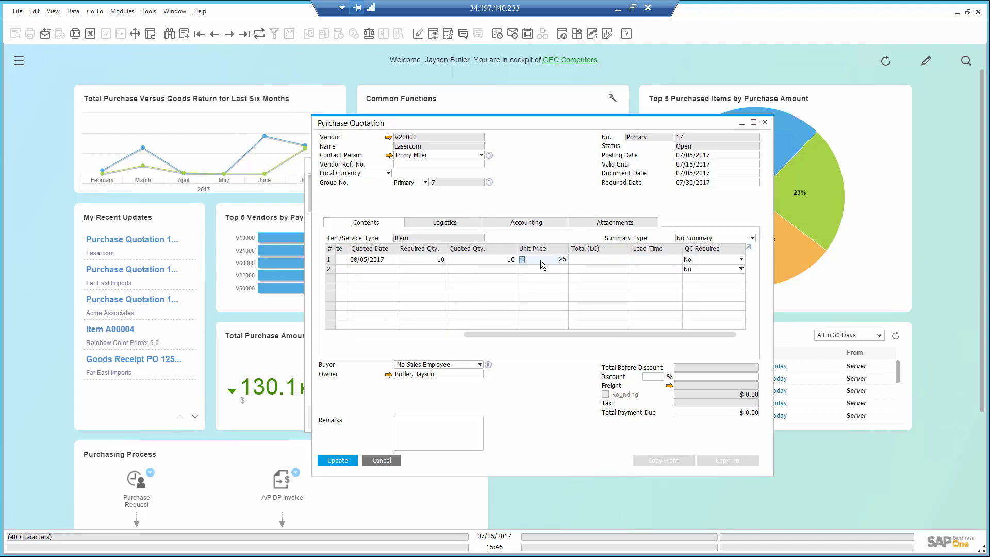
pyautogui.click(336, 460)
pyautogui.click(336, 461)
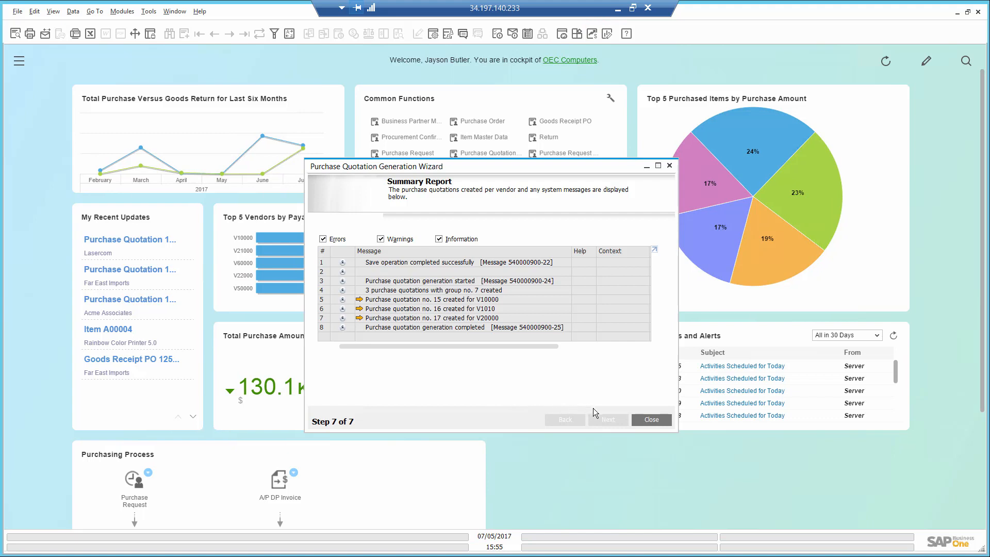
# Close the Purchase Quotation Generation Wizard and open the selection criteria of the Purchase Quotation Comparison Report
pyautogui.click(648, 420)
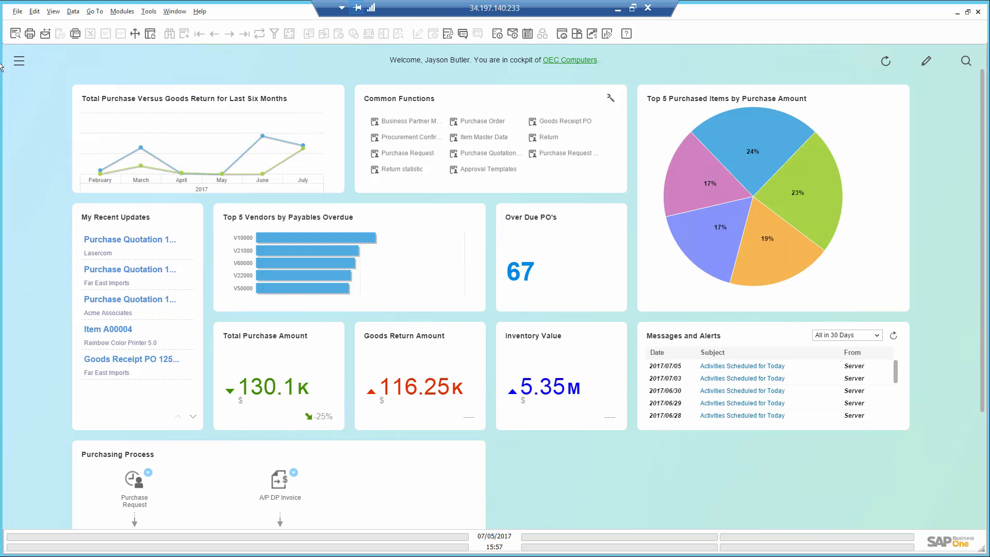
pyautogui.click(19, 62)
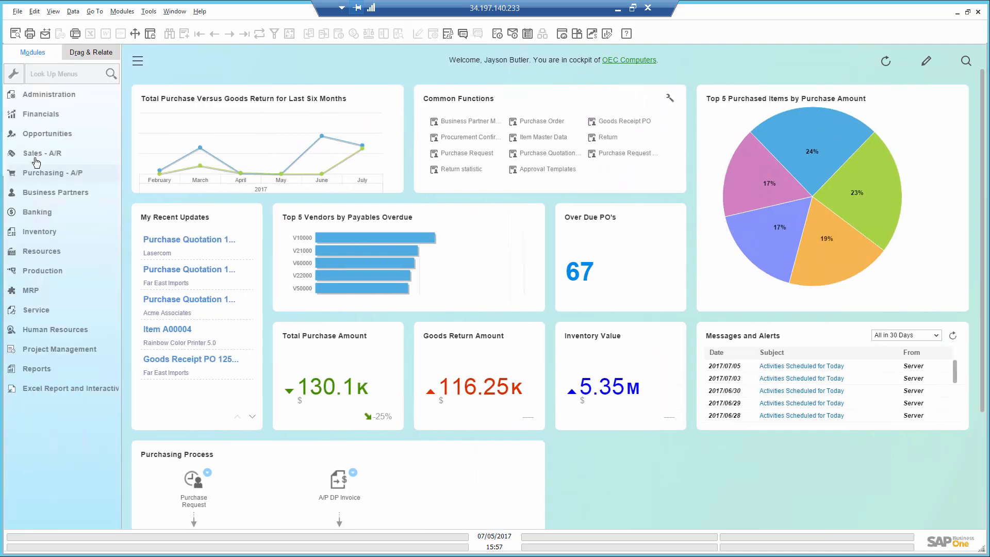
pyautogui.click(41, 174)
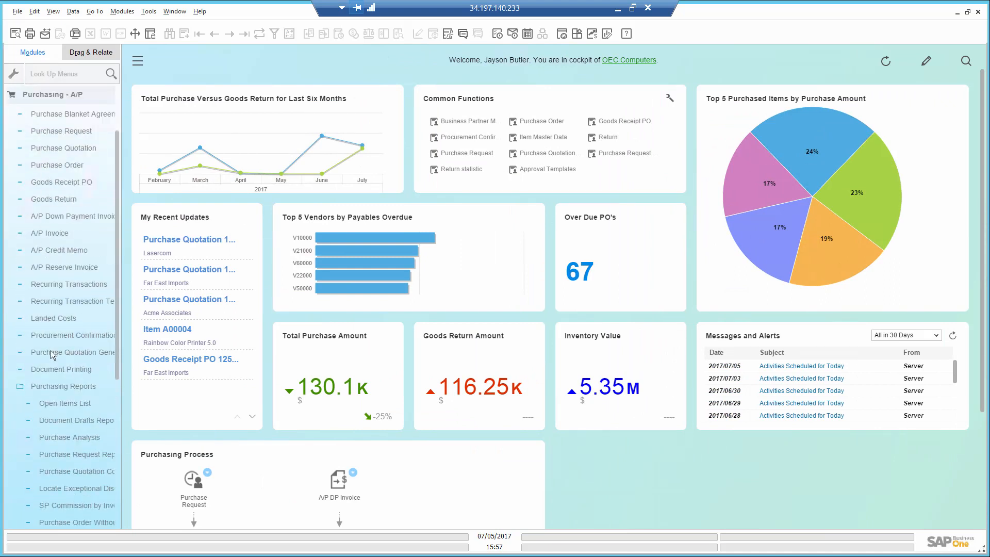
pyautogui.scroll(-3, 57, 382)
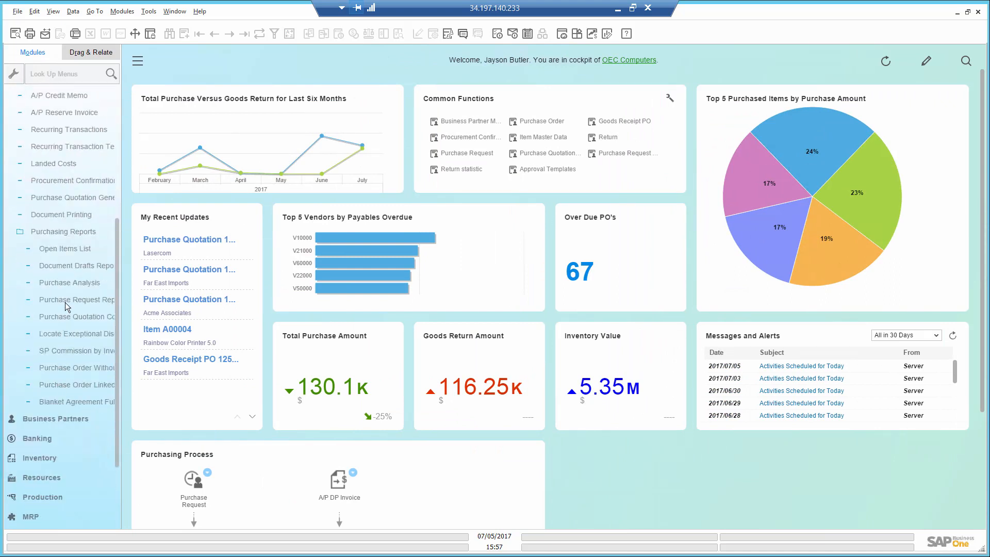
pyautogui.click(67, 314)
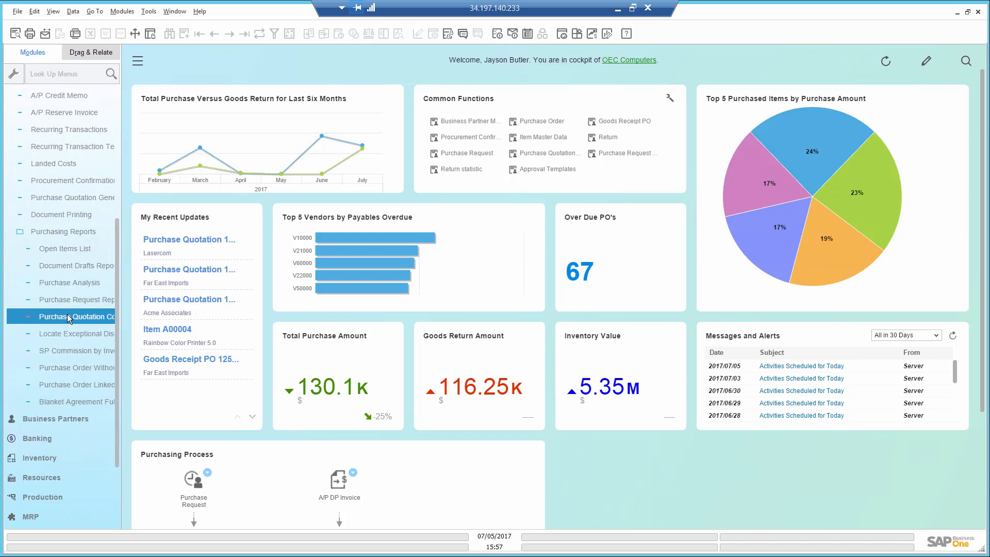
# Run the quotation comparison report for group number 7 to 7, displaying open purchase quotations only
pyautogui.click(493, 358)
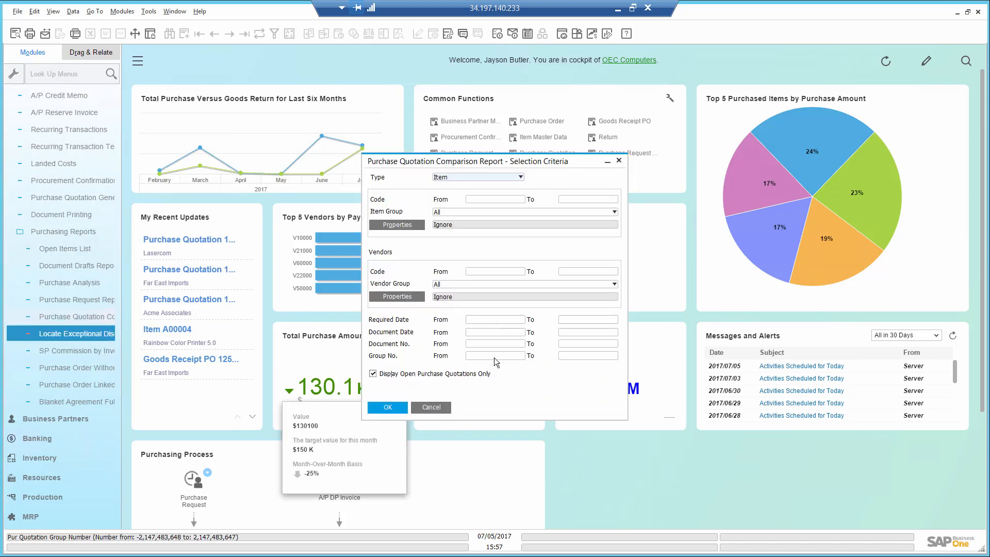
pyautogui.write('7')
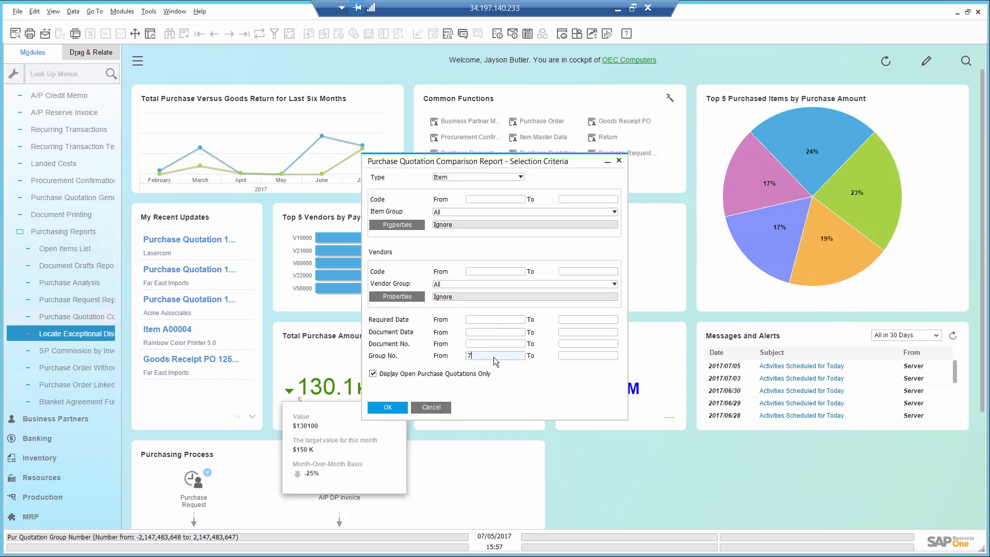
pyautogui.press('Tab')
pyautogui.write('7')
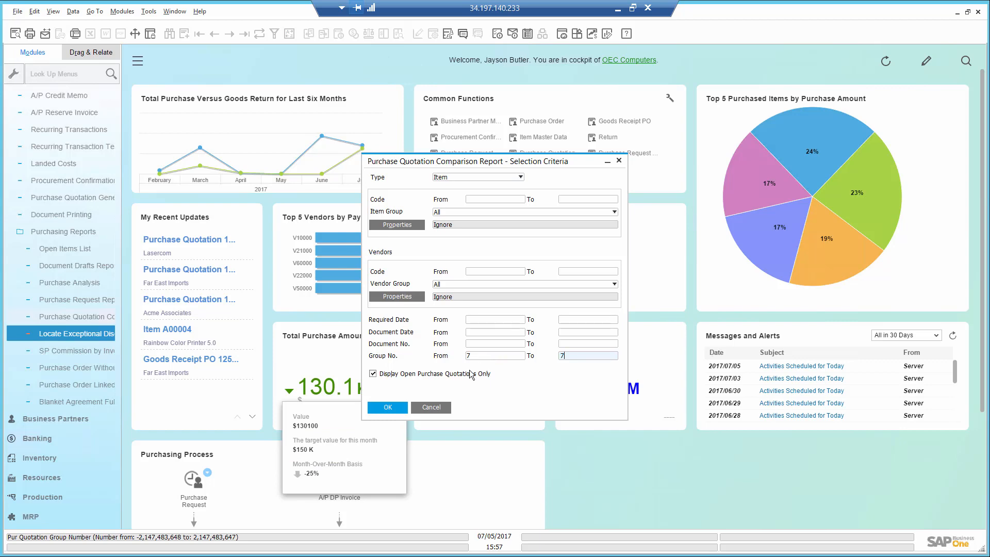
pyautogui.click(386, 407)
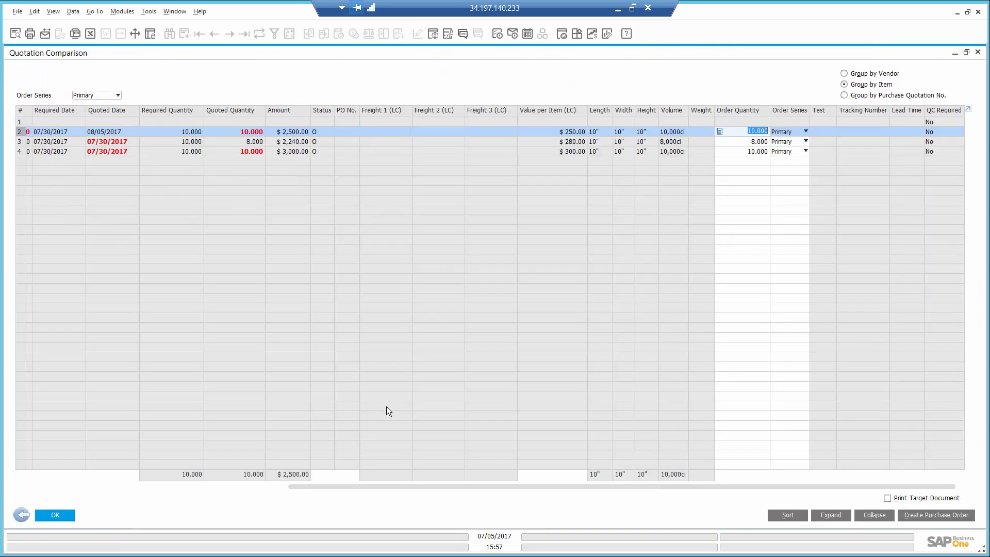
# Review the compared vendor quotes and create a purchase order from the Lasercom quotation, agreeing to close the other quotations in its group
pyautogui.moveTo(344, 487); pyautogui.dragTo(106, 481)
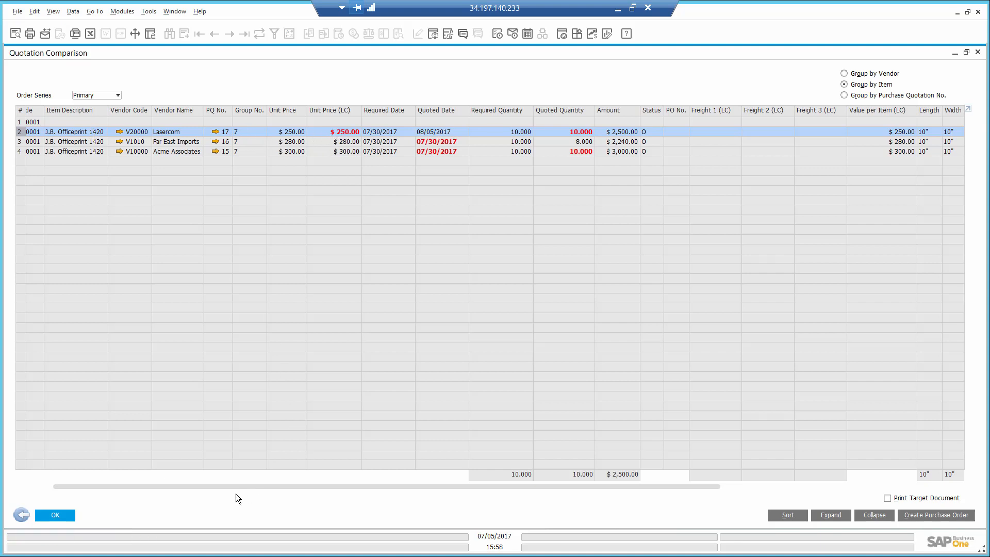
pyautogui.moveTo(233, 485); pyautogui.dragTo(215, 485)
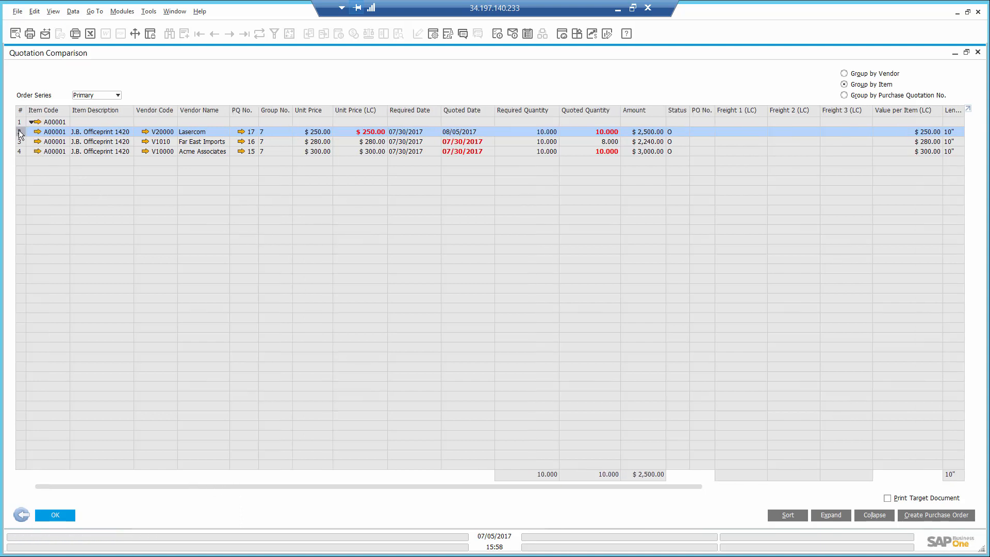
pyautogui.click(922, 515)
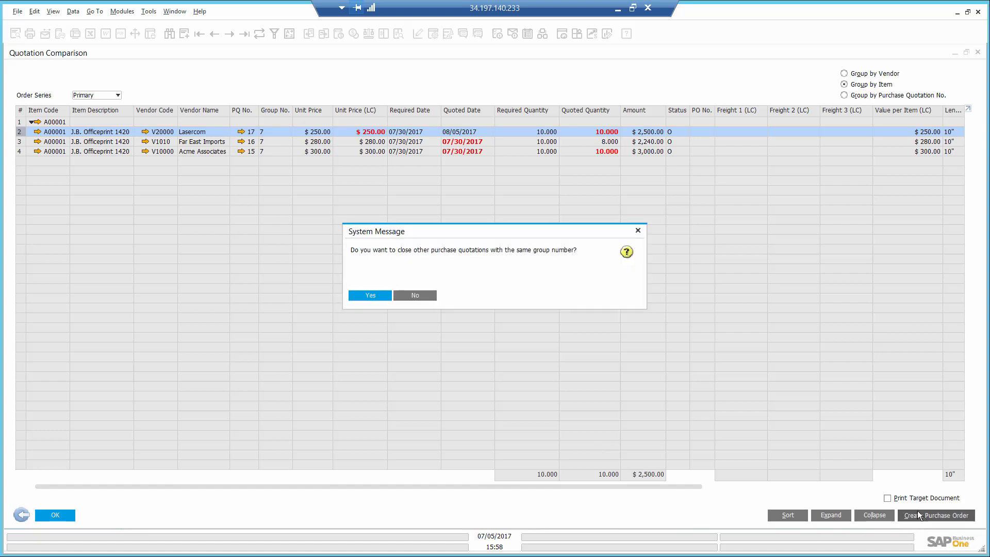
pyautogui.click(373, 296)
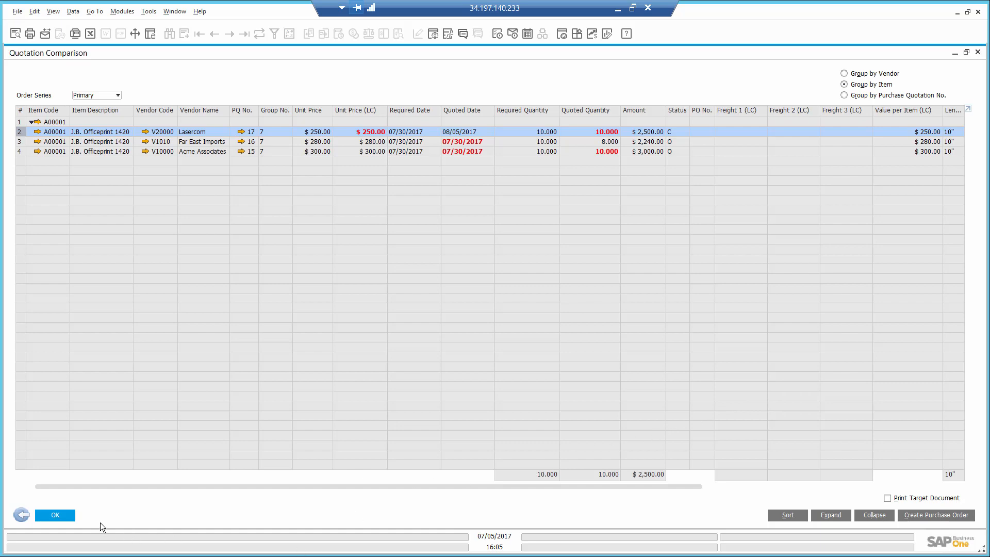
# Close the Quotation Comparison report and collapse the main menu to return to the full cockpit
pyautogui.click(55, 514)
pyautogui.press('Escape')
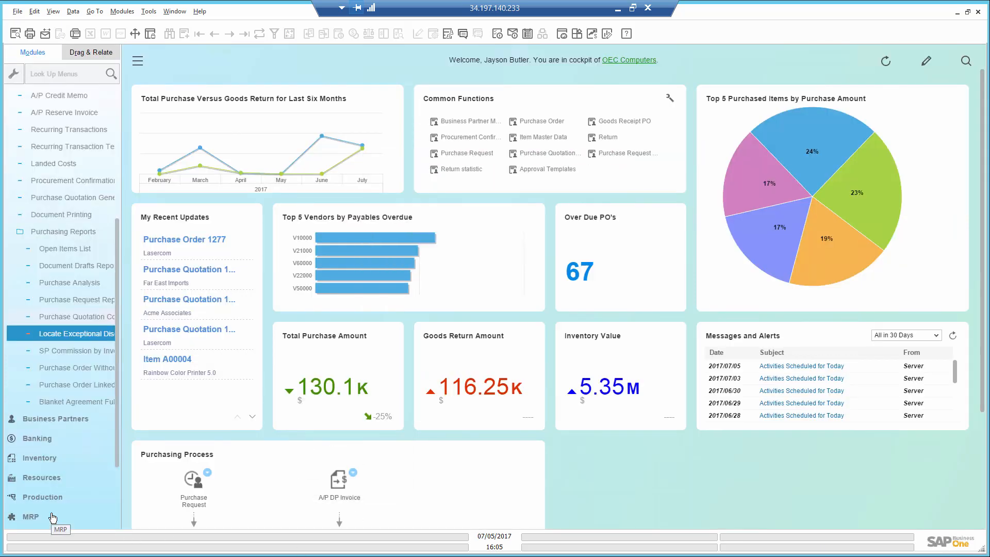
pyautogui.click(138, 61)
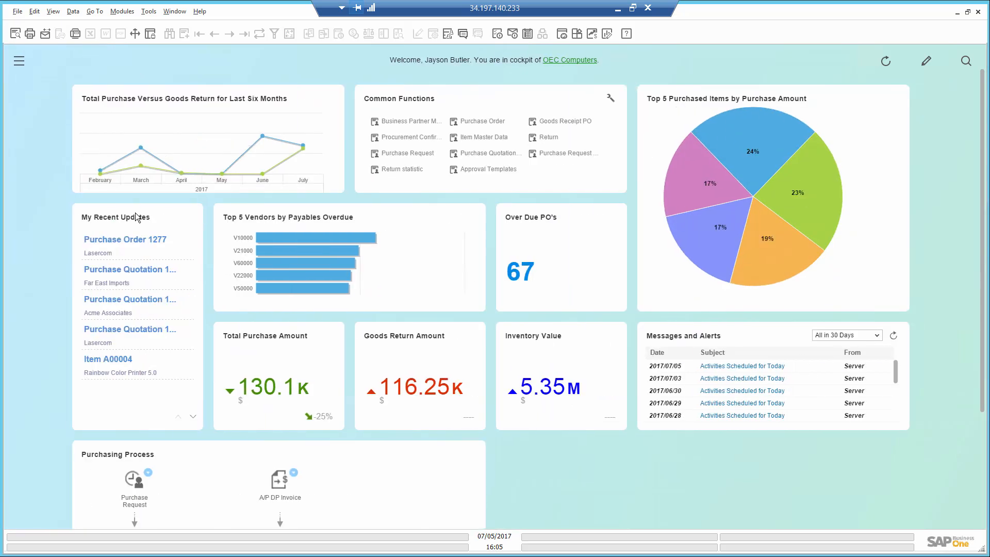